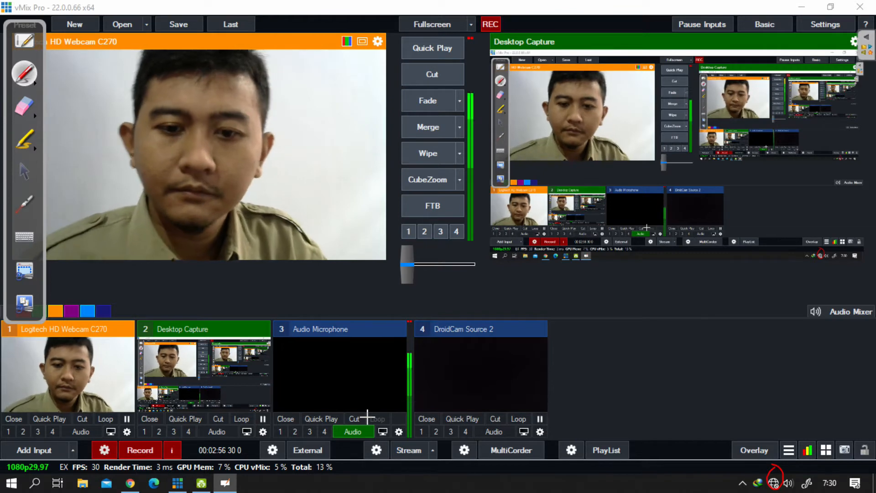
# Step: Open the properties of the Realtek Ethernet adapter from the Windows network connections
pyautogui.click(25, 173)
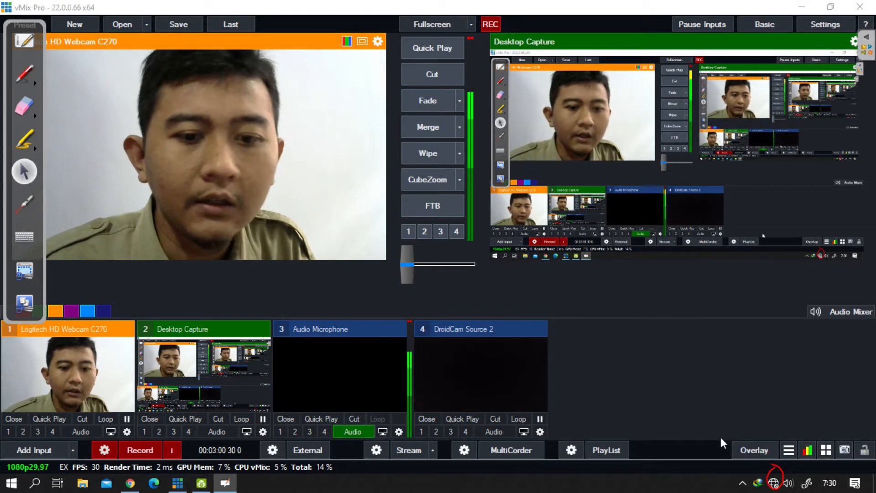
pyautogui.rightClick(773, 483)
pyautogui.click(771, 465)
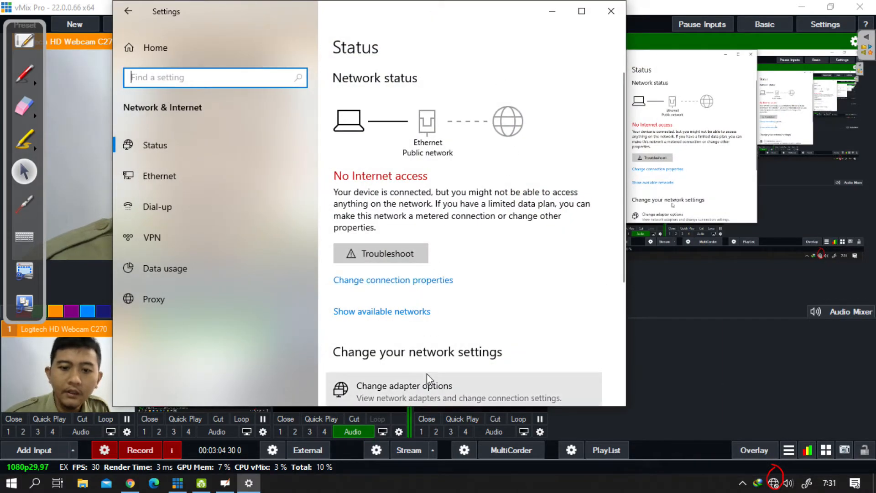
pyautogui.click(427, 387)
pyautogui.moveTo(206, 80); pyautogui.dragTo(324, 75)
pyautogui.click(210, 155)
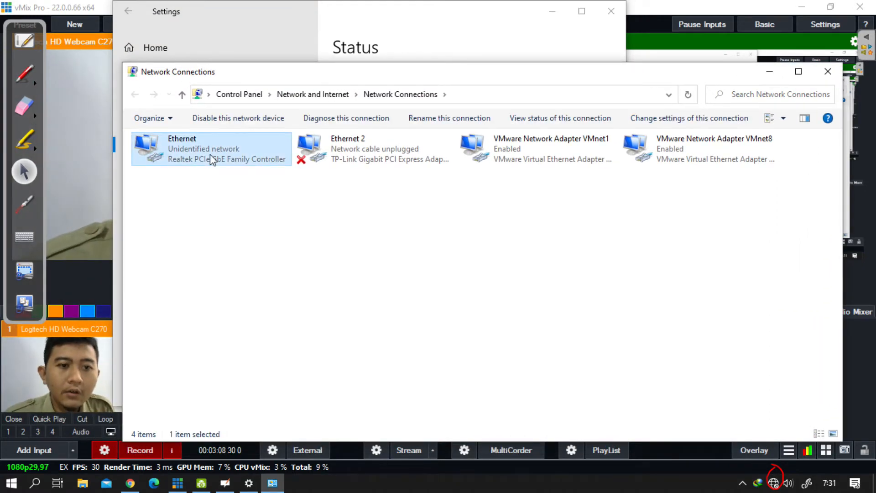
pyautogui.rightClick(210, 154)
pyautogui.click(160, 277)
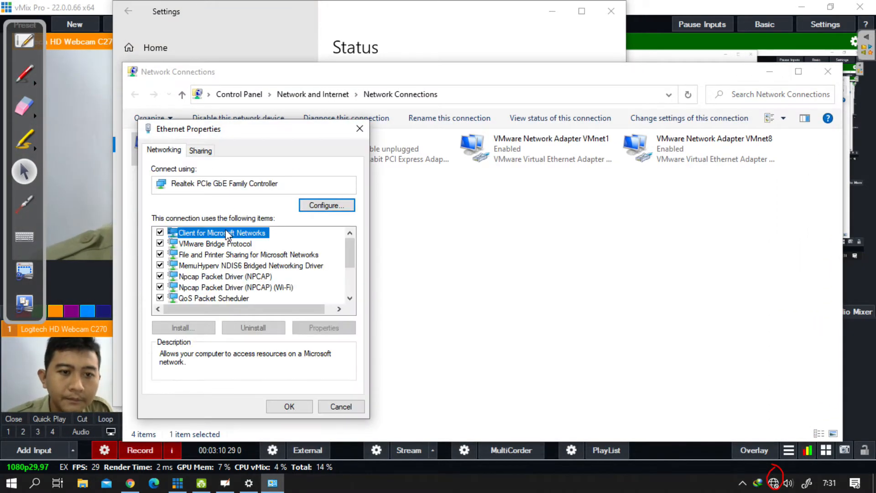
# Step: Set the adapter's Internet Protocol Version 4 to obtain the IP address and DNS server address automatically
pyautogui.scroll(-2, 273, 250)
pyautogui.doubleClick(274, 246)
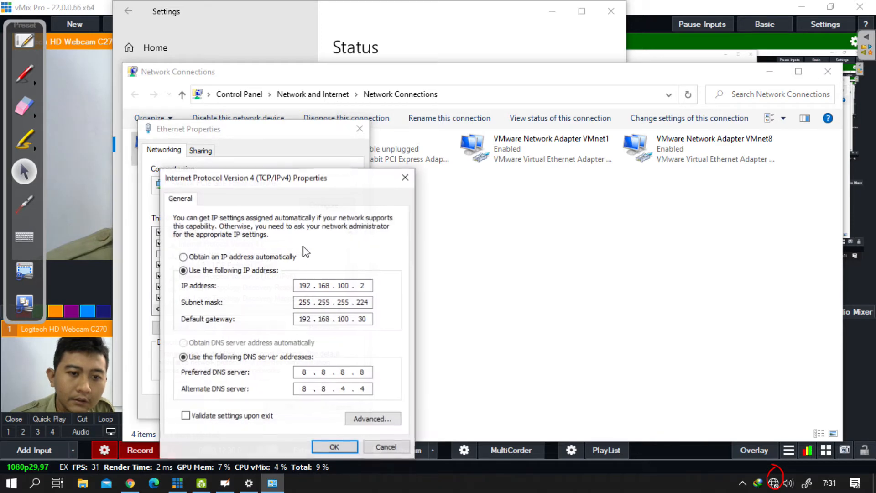
pyautogui.click(249, 256)
pyautogui.click(254, 343)
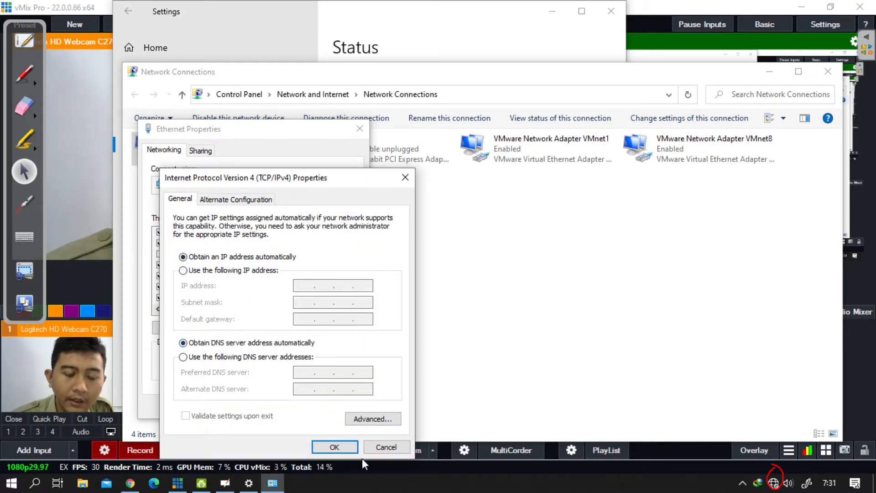
pyautogui.click(335, 447)
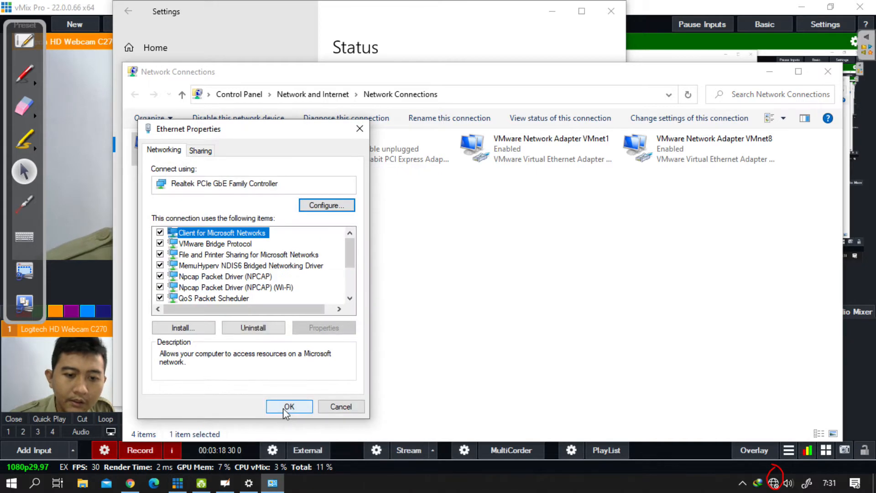
pyautogui.click(287, 407)
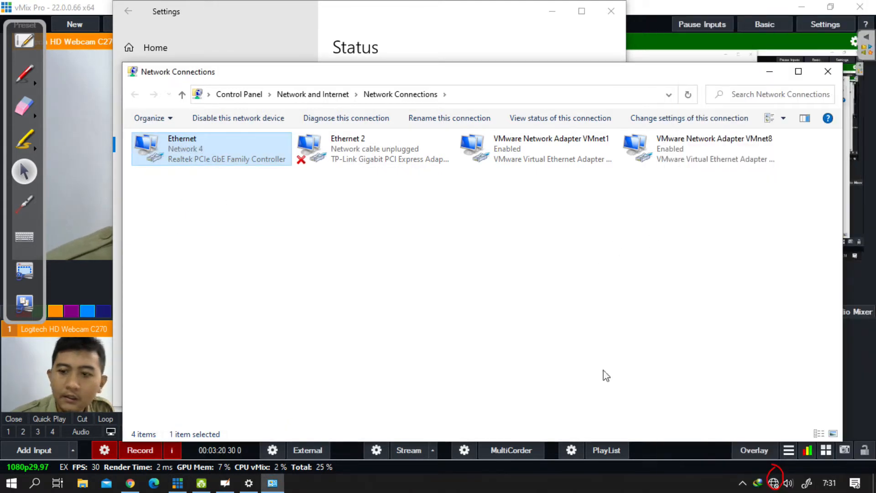
# Step: Check the network connection status and minimize the Network Connections and Settings windows
pyautogui.click(774, 483)
pyautogui.click(733, 270)
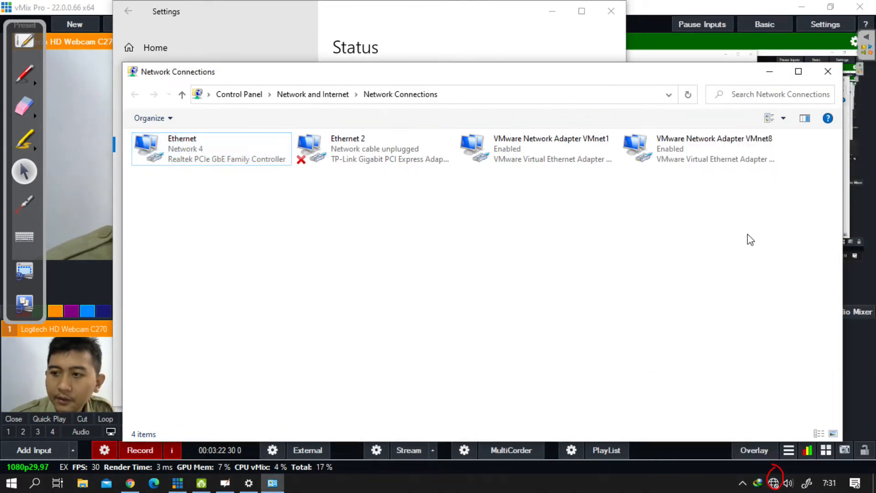
pyautogui.click(770, 71)
pyautogui.click(552, 11)
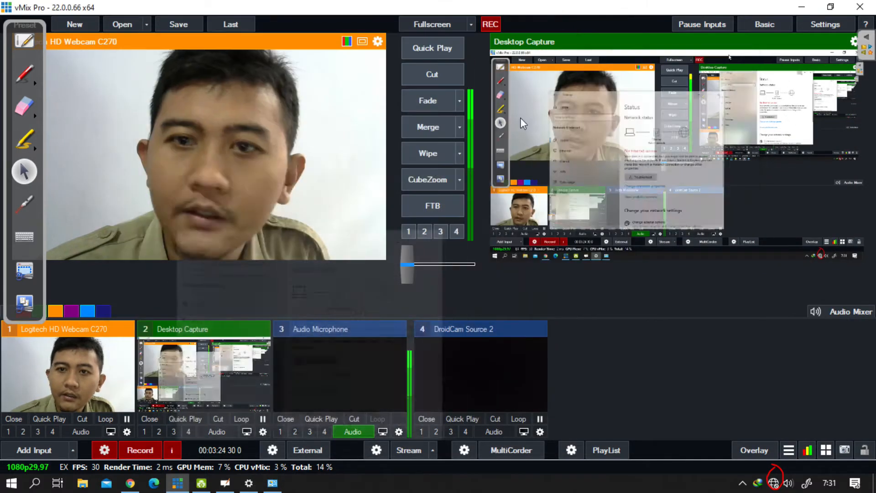
# Step: Switch to Chrome and load tplinkap.net in a new tab
pyautogui.click(131, 483)
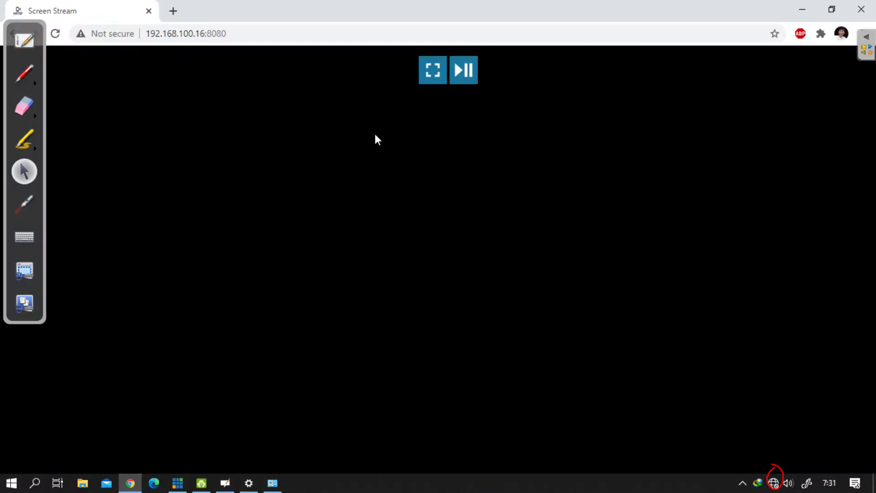
pyautogui.click(171, 10)
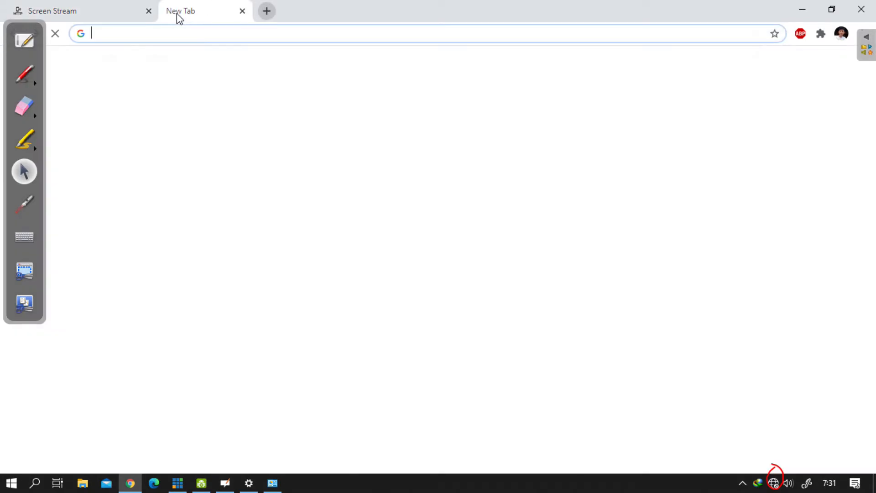
pyautogui.write('tplinkap.net')
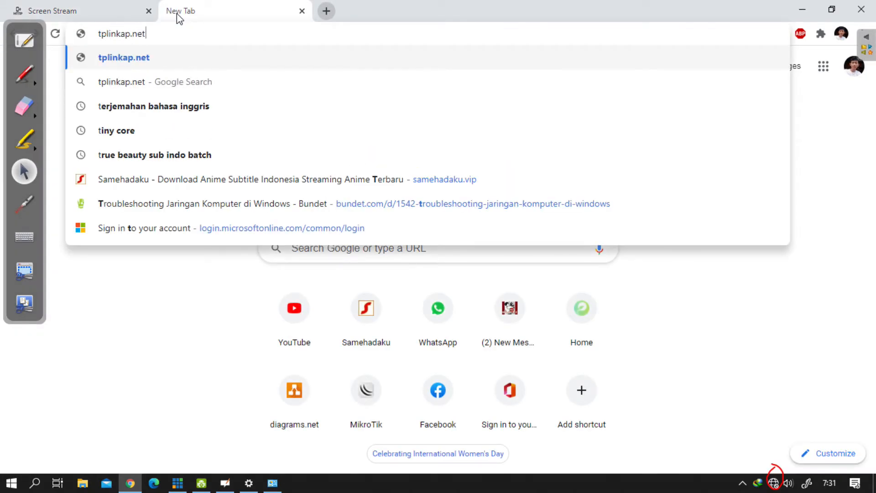
pyautogui.press('Return')
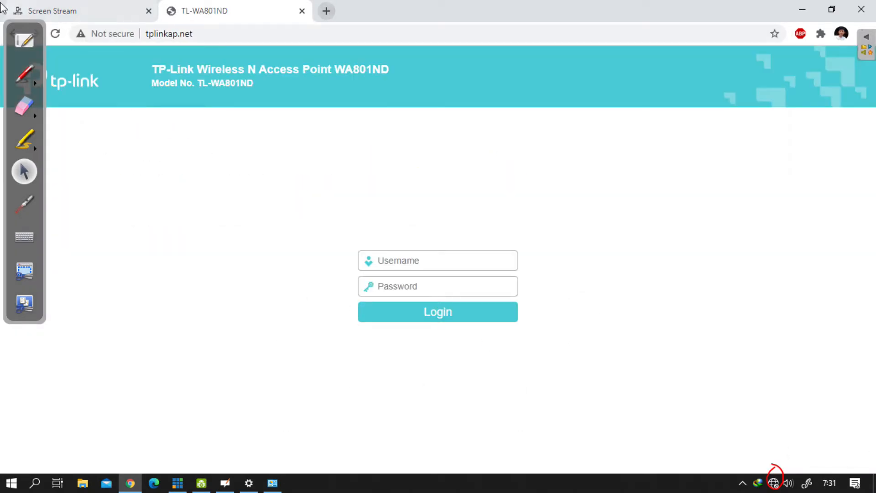
# Step: Mark the access point's login form in red, then erase the annotations, including the circle around the network tray icon
pyautogui.click(19, 33)
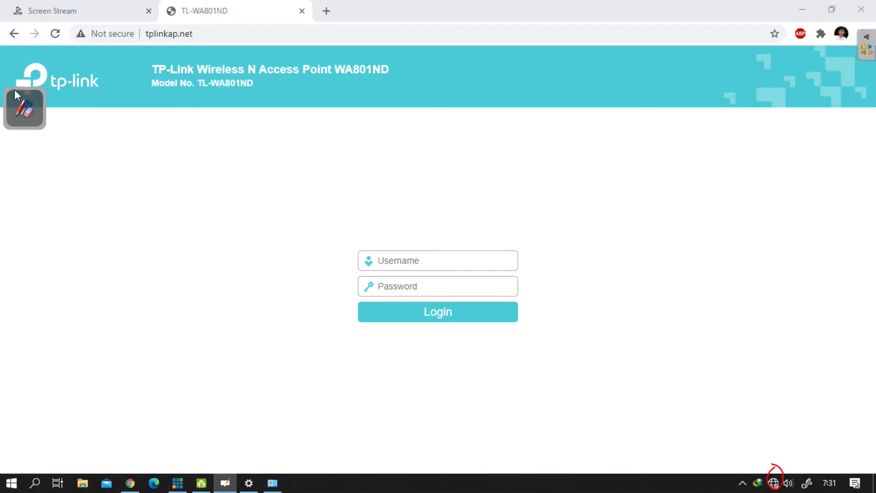
pyautogui.click(23, 88)
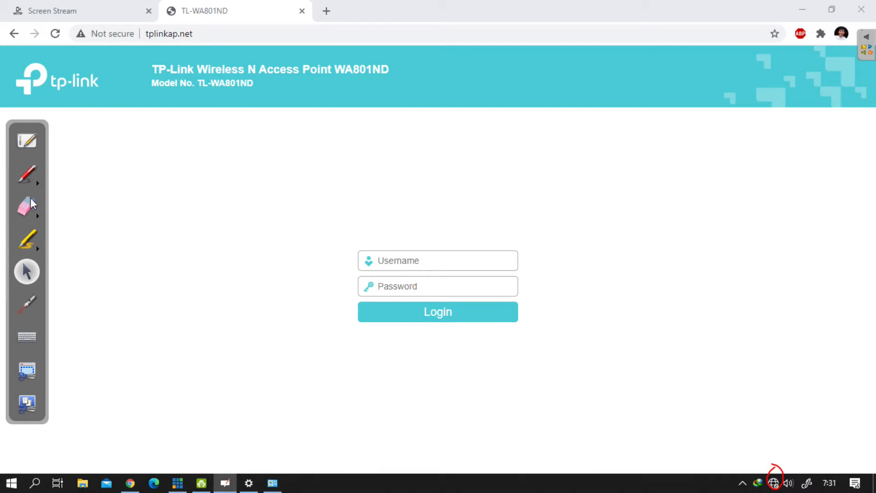
pyautogui.click(27, 174)
pyautogui.moveTo(412, 220)
pyautogui.mouseDown()
pyautogui.moveTo(283, 268)
pyautogui.moveTo(607, 270)
pyautogui.moveTo(346, 212)
pyautogui.moveTo(624, 278)
pyautogui.moveTo(504, 353)
pyautogui.moveTo(293, 303)
pyautogui.moveTo(247, 241)
pyautogui.mouseUp()
pyautogui.click(27, 207)
pyautogui.click(779, 462)
pyautogui.click(26, 271)
# Step: Log in to the access point with username admin and the account password, and decline saving the password in the browser
pyautogui.click(419, 256)
pyautogui.write('adm')
pyautogui.write('ad')
pyautogui.press('Return')
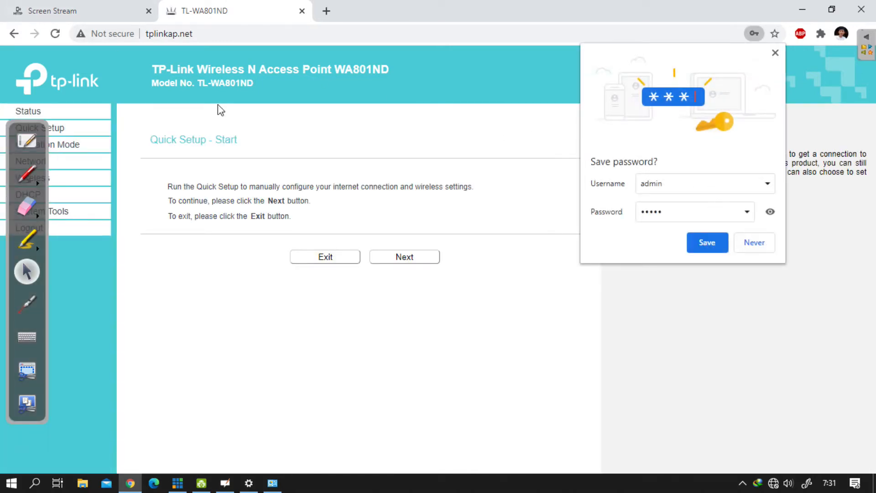
pyautogui.click(751, 247)
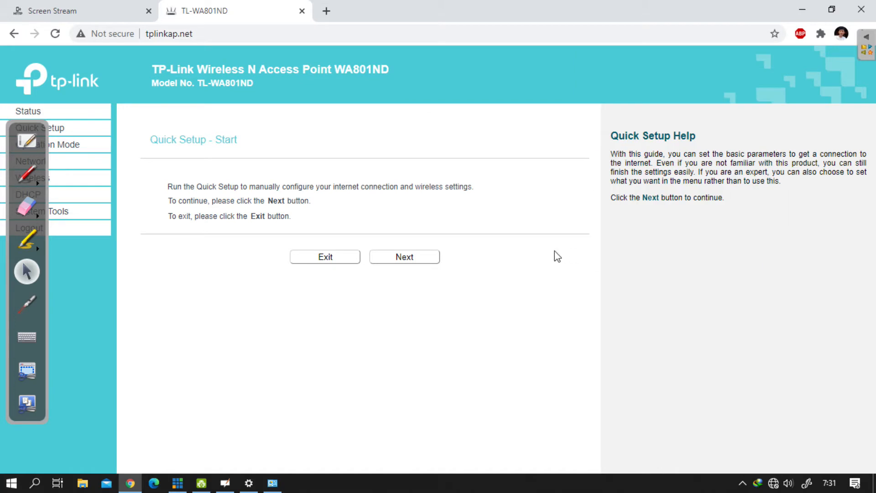
# Step: Move the annotation toolbar off the navigation menu and open the access point's LAN settings
pyautogui.moveTo(15, 122); pyautogui.dragTo(168, 170)
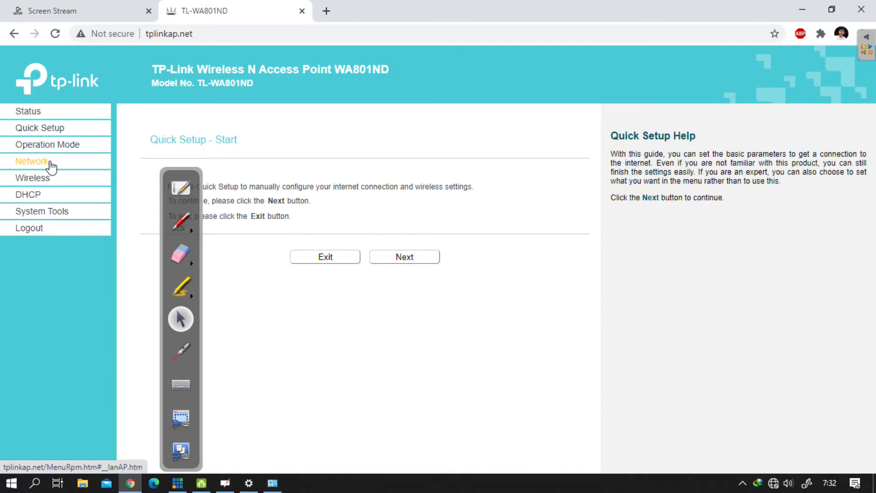
pyautogui.click(32, 162)
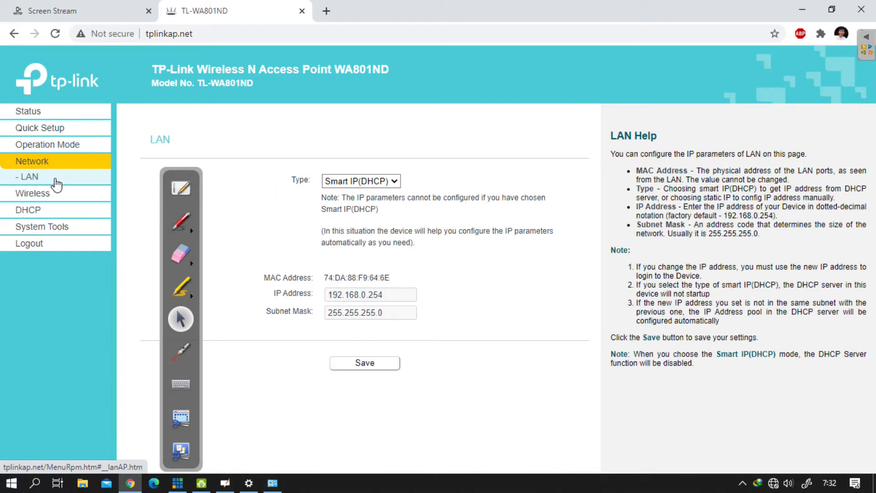
pyautogui.moveTo(170, 169); pyautogui.dragTo(143, 160)
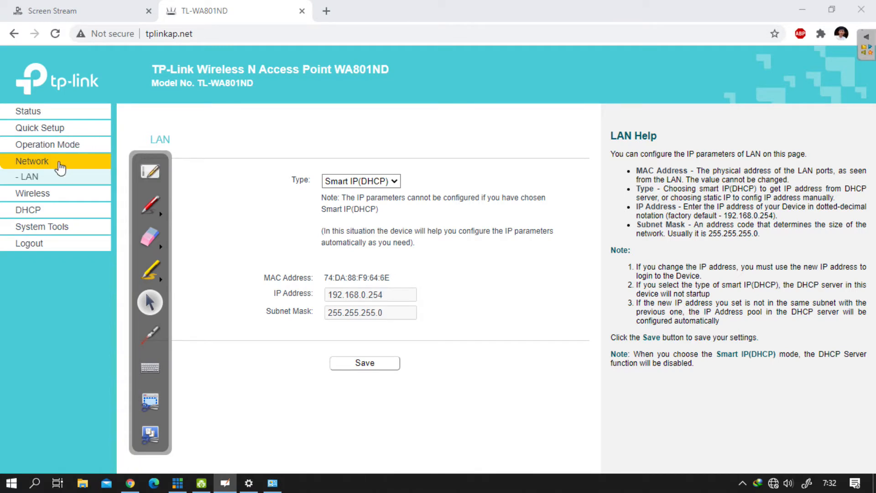
# Step: Look through the setup pages and examine the LAN and wireless details on the Status page, keeping the annotation toolbar clear
pyautogui.click(46, 128)
pyautogui.click(53, 149)
pyautogui.moveTo(145, 158)
pyautogui.mouseDown()
pyautogui.moveTo(311, 133)
pyautogui.moveTo(796, 166)
pyautogui.moveTo(796, 188)
pyautogui.moveTo(516, 178)
pyautogui.mouseUp()
pyautogui.click(44, 114)
pyautogui.click(45, 126)
pyautogui.click(46, 117)
pyautogui.scroll(-2, 340, 191)
pyautogui.scroll(2, 293, 181)
pyautogui.scroll(-2, 292, 183)
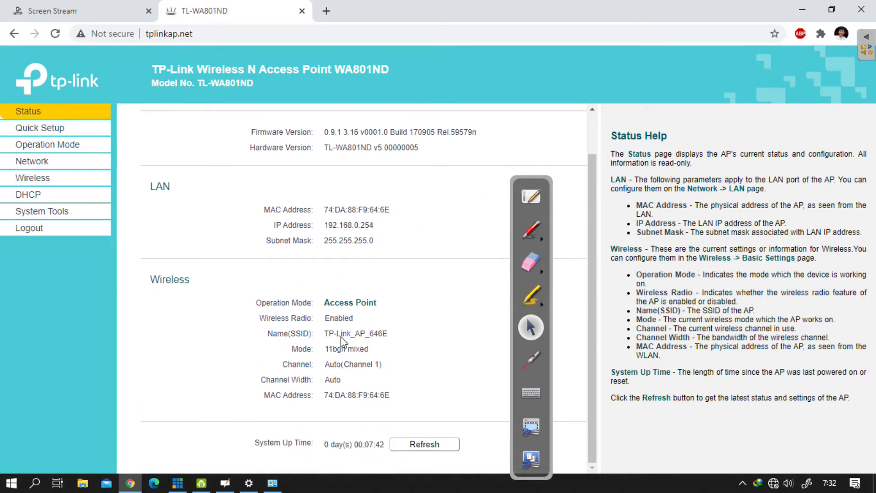
# Step: Circle in red the SSID, wireless radio state, operation mode, LAN heading and LAN IP address on the Status page
pyautogui.click(531, 230)
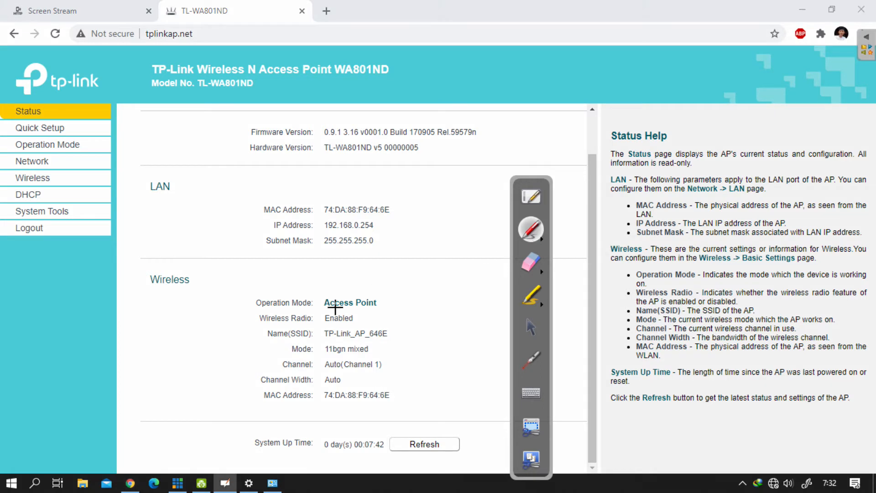
pyautogui.moveTo(316, 326)
pyautogui.mouseDown()
pyautogui.moveTo(405, 343)
pyautogui.moveTo(313, 319)
pyautogui.mouseUp()
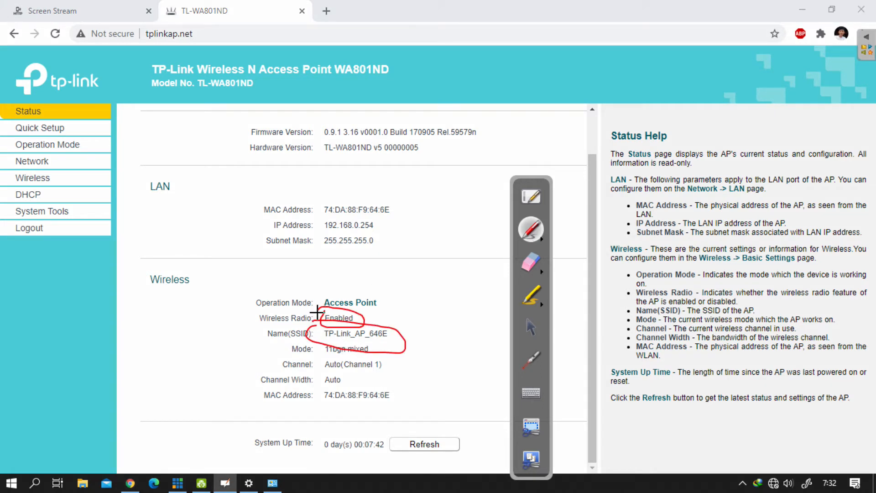
pyautogui.moveTo(322, 295)
pyautogui.mouseDown()
pyautogui.moveTo(408, 311)
pyautogui.moveTo(328, 291)
pyautogui.mouseUp()
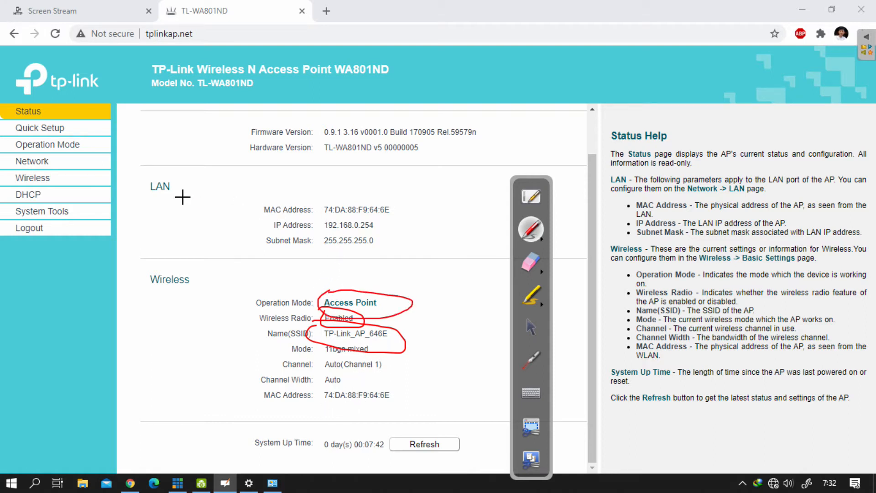
pyautogui.moveTo(147, 179); pyautogui.dragTo(177, 202)
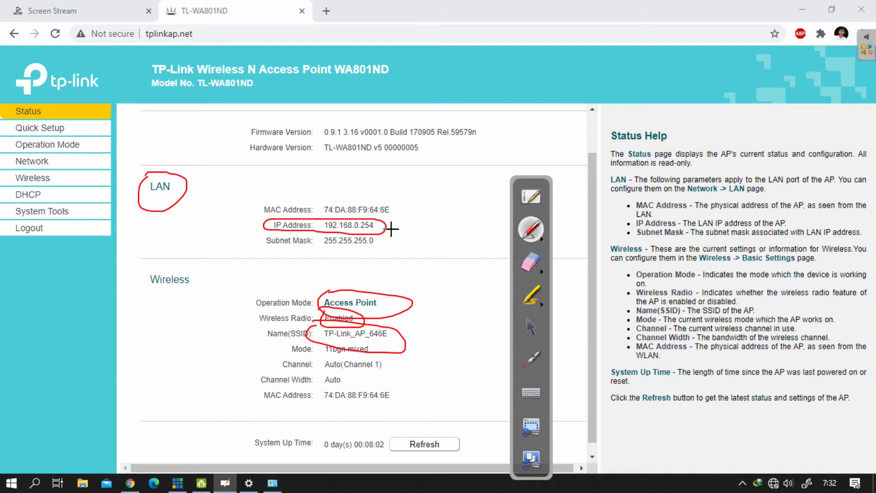
# Step: Erase the red marks on the wireless details and LAN heading, keeping only the IP address circle
pyautogui.click(530, 260)
pyautogui.moveTo(332, 299)
pyautogui.mouseDown()
pyautogui.moveTo(437, 322)
pyautogui.moveTo(316, 328)
pyautogui.mouseUp()
pyautogui.moveTo(184, 209); pyautogui.dragTo(188, 180)
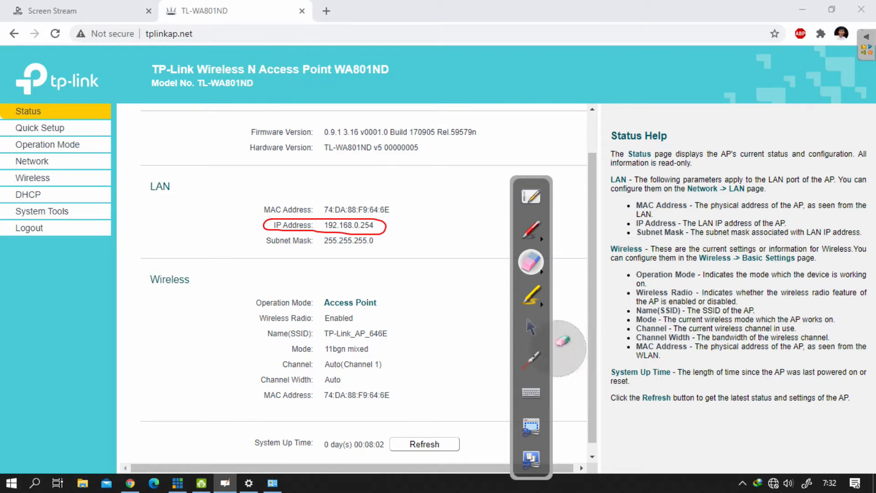
pyautogui.click(531, 327)
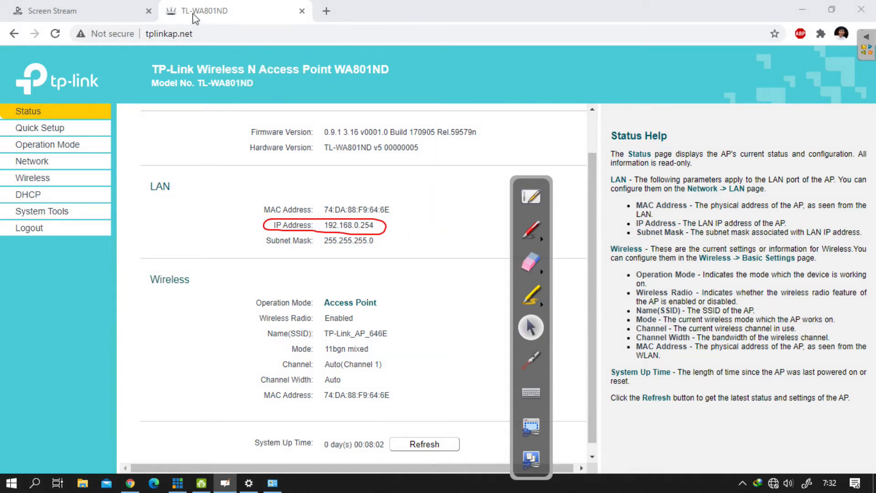
# Step: Circle the tplinkap.net address in red and return to the pointer
pyautogui.click(210, 35)
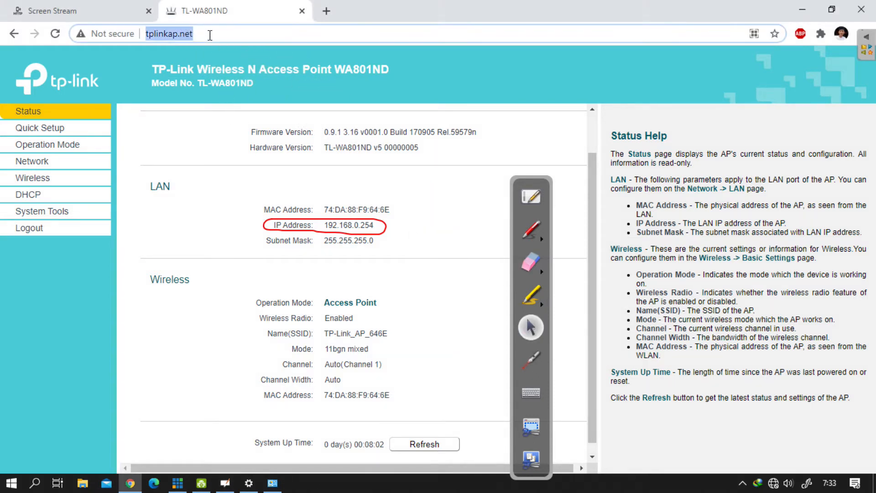
pyautogui.click(533, 229)
pyautogui.moveTo(147, 23)
pyautogui.mouseDown()
pyautogui.moveTo(126, 47)
pyautogui.moveTo(199, 32)
pyautogui.mouseUp()
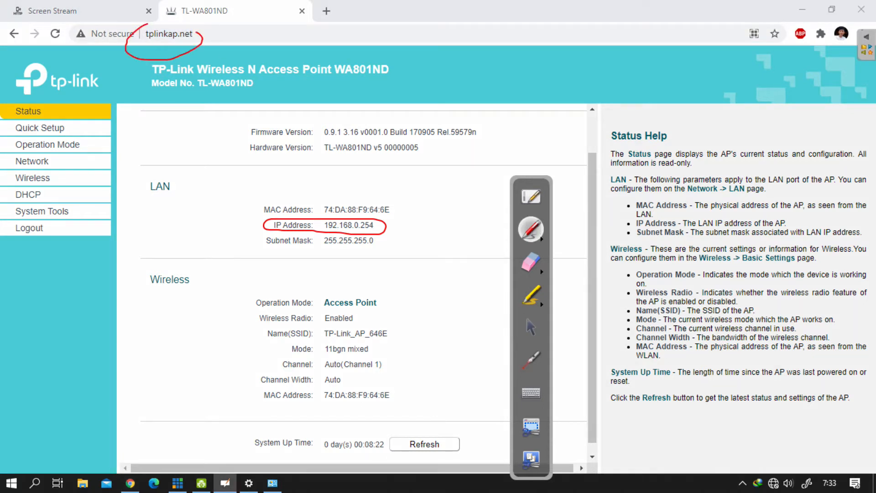
pyautogui.click(531, 327)
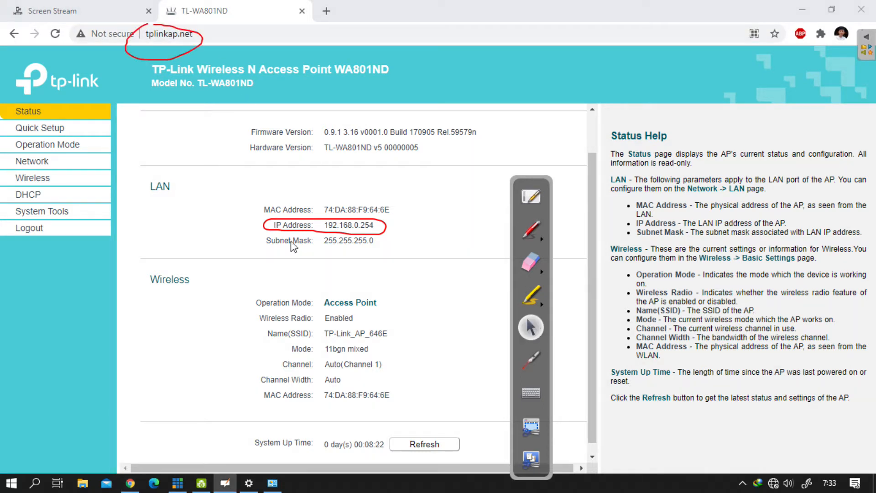
# Step: Point out the LAN heading and its IP address on the Status page by highlighting the text
pyautogui.click(249, 218)
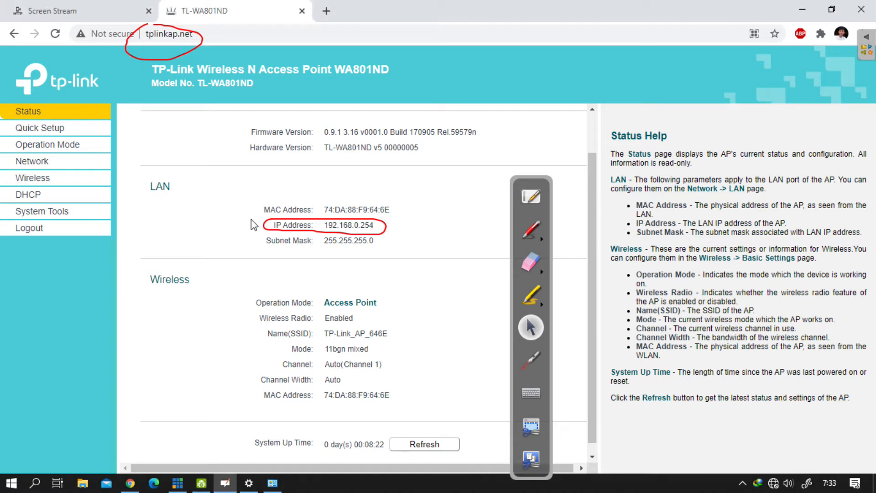
pyautogui.doubleClick(160, 185)
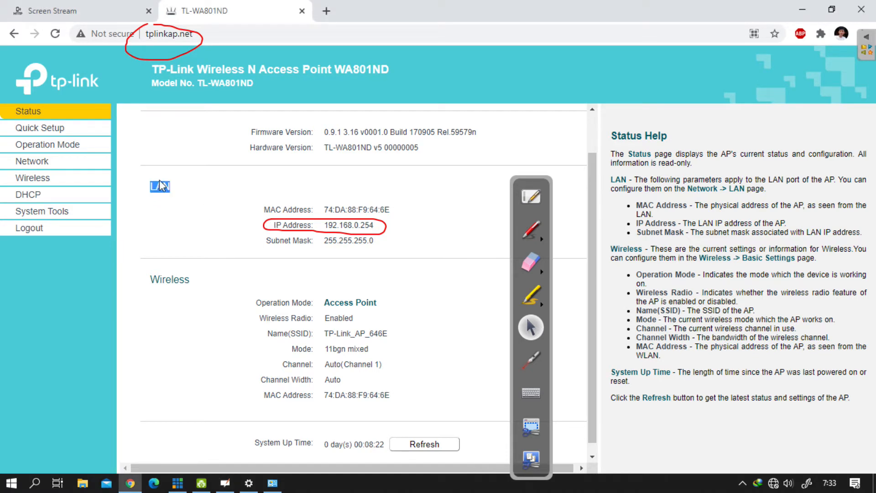
pyautogui.click(338, 232)
pyautogui.doubleClick(361, 233)
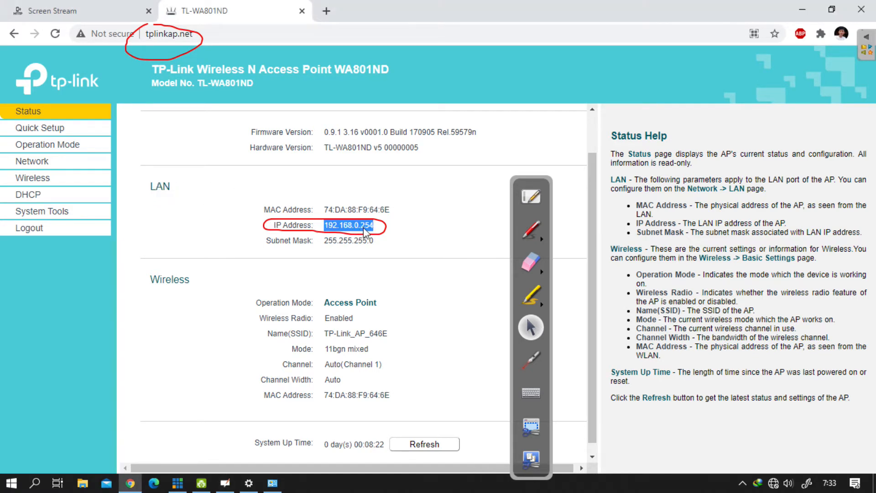
pyautogui.click(265, 198)
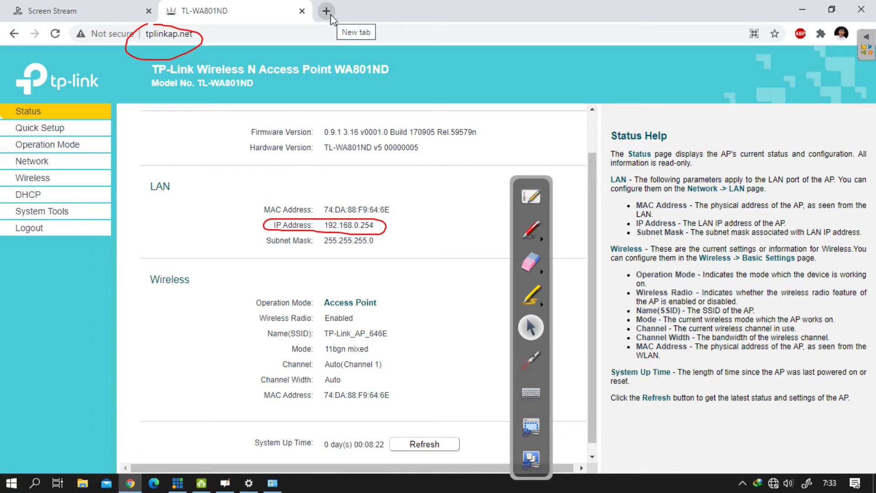
# Step: Open 192.168.0.254 in a new browser tab, erasing the red circle drawn around the address
pyautogui.click(326, 11)
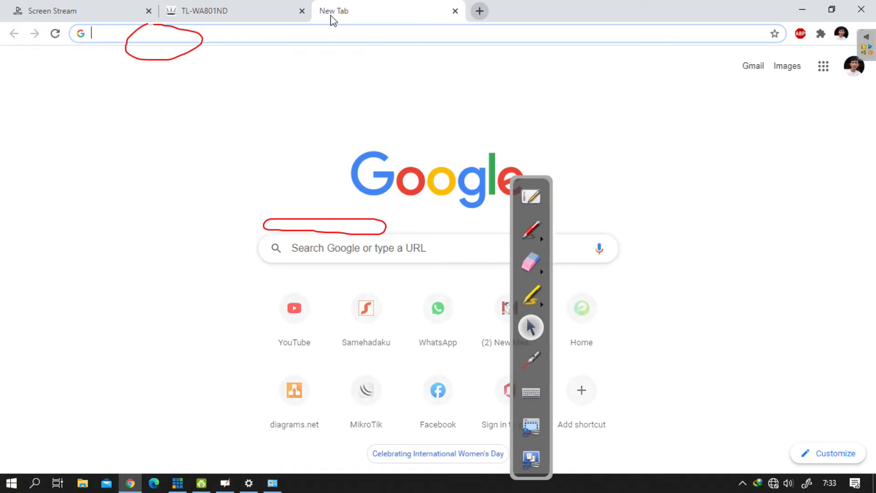
pyautogui.write('192.168.0')
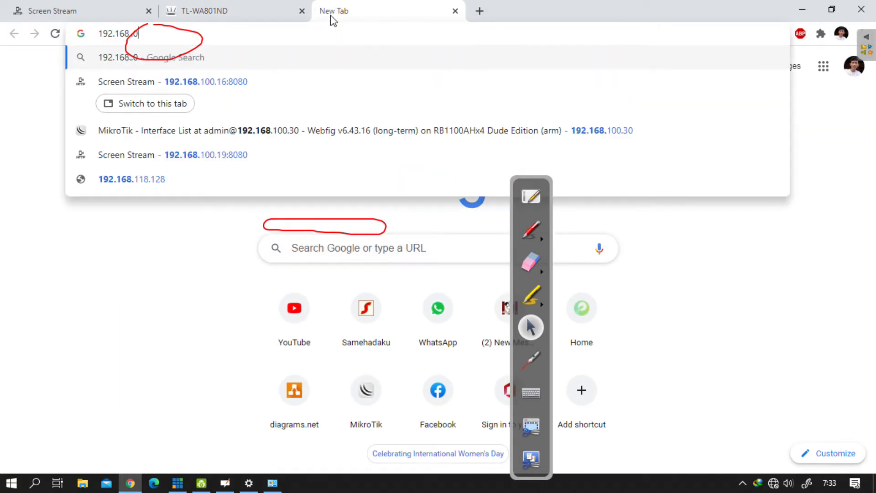
pyautogui.click(531, 262)
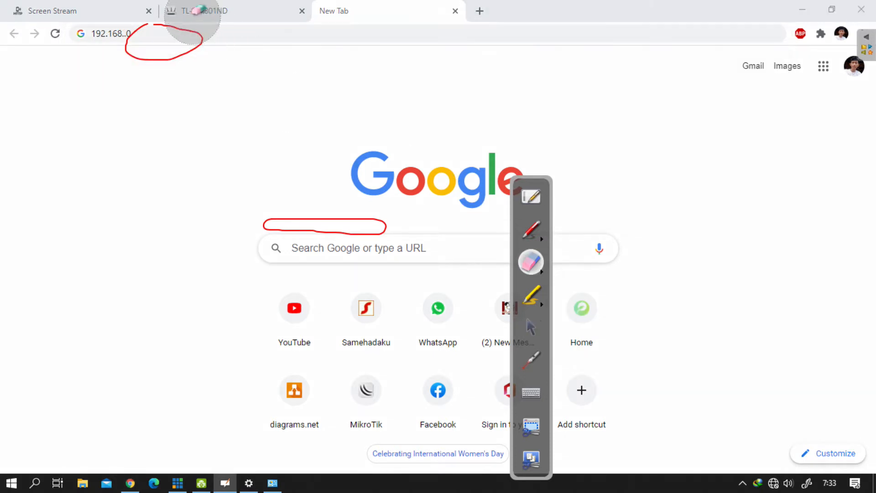
pyautogui.moveTo(196, 20); pyautogui.dragTo(189, 53)
pyautogui.click(530, 327)
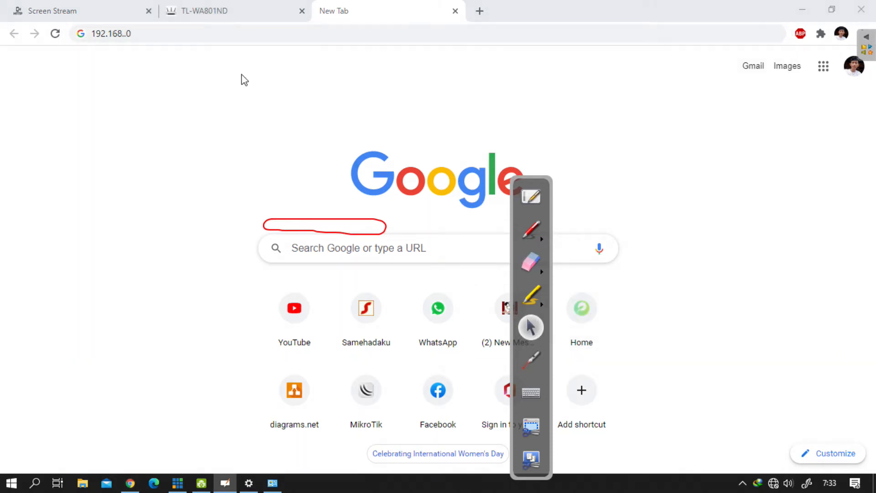
pyautogui.click(207, 35)
pyautogui.press('BackSpace')
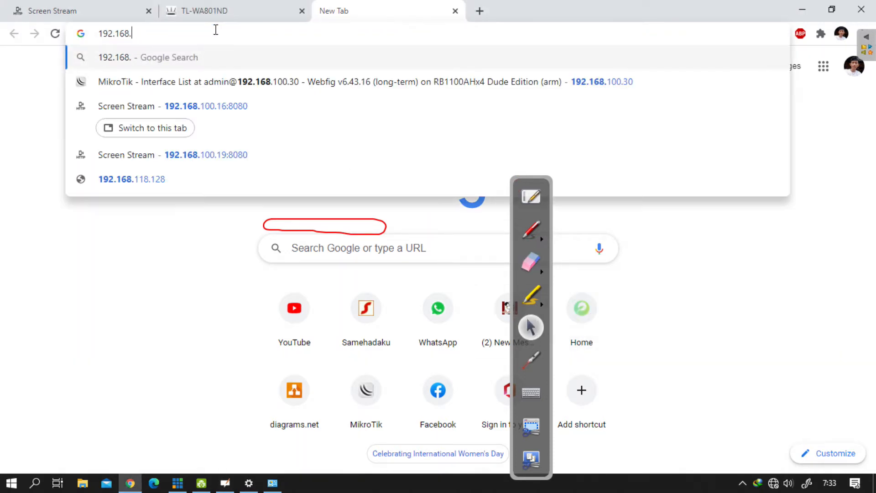
pyautogui.write('0.254')
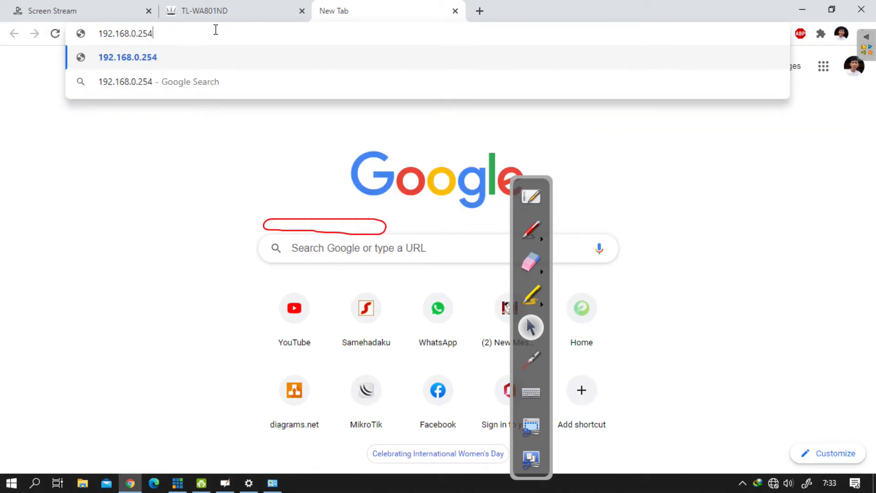
pyautogui.press('Return')
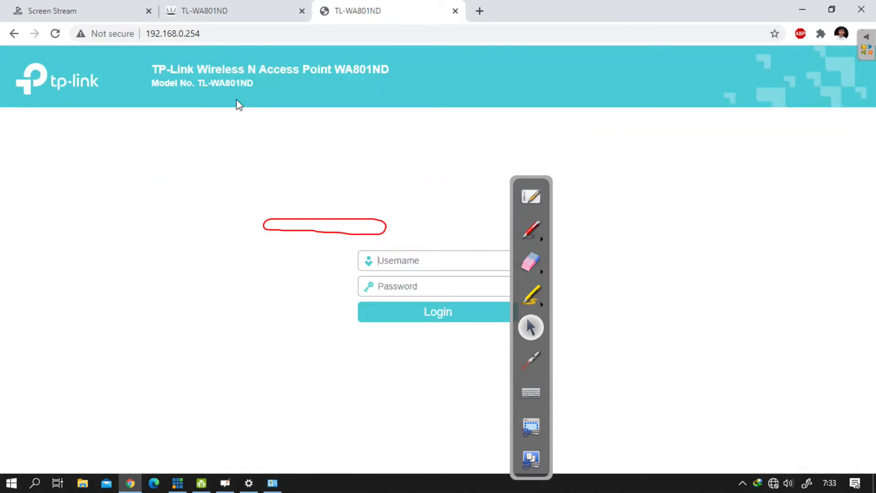
# Step: Compare the new tab's address with the LAN IP address on the tplinkap.net Status page
pyautogui.click(212, 33)
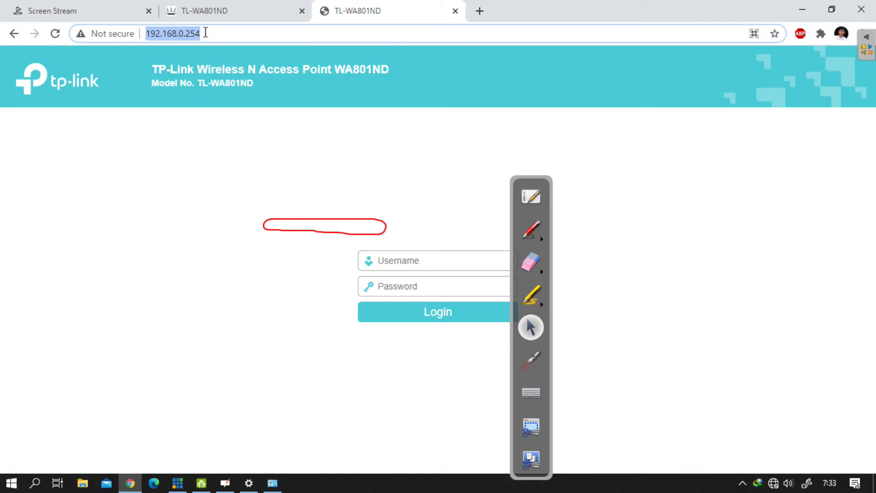
pyautogui.click(219, 11)
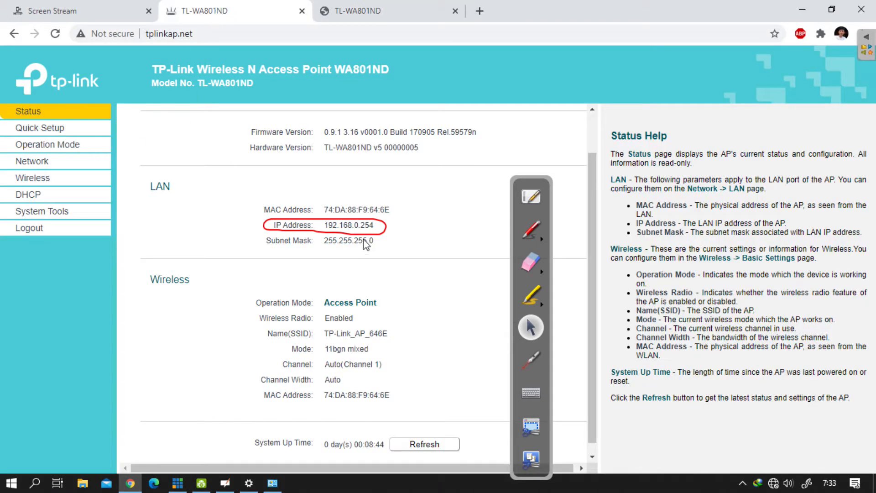
pyautogui.click(361, 14)
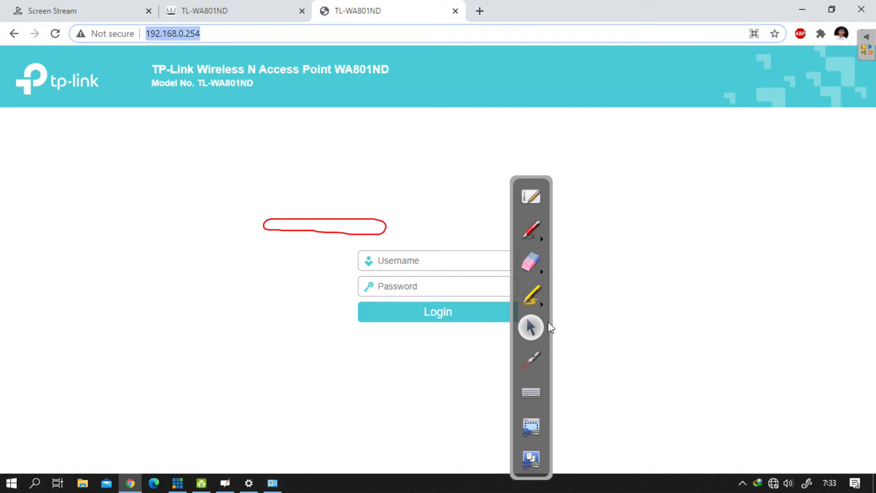
# Step: Erase the remaining red circle and return to the 192.168.0.254 login page
pyautogui.click(534, 262)
pyautogui.moveTo(424, 237); pyautogui.dragTo(240, 233)
pyautogui.click(536, 333)
pyautogui.click(242, 13)
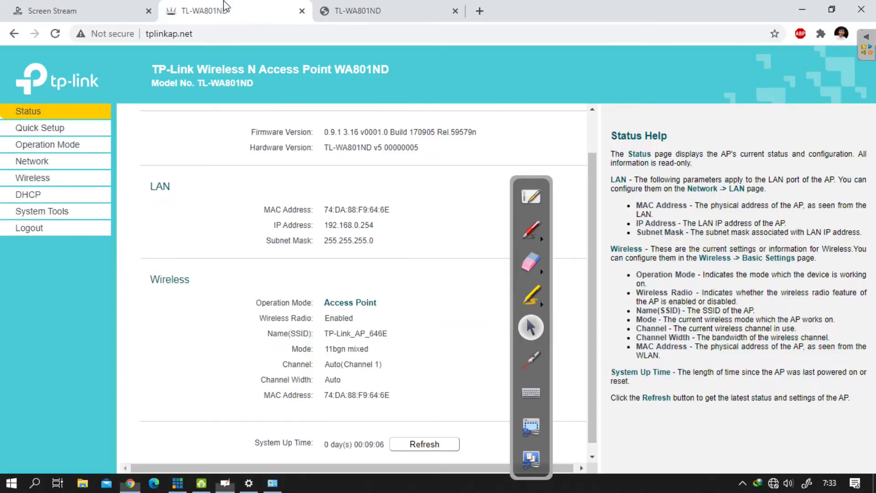
pyautogui.click(372, 13)
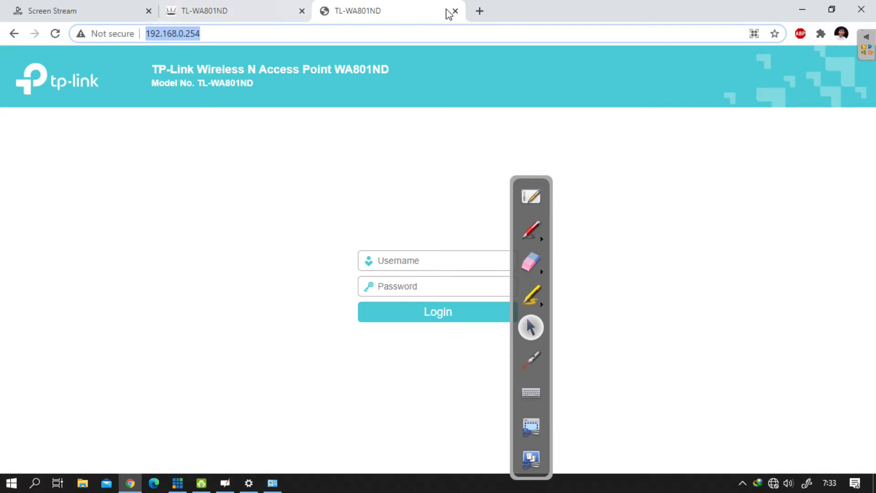
# Step: Log in at 192.168.0.254 with the access point's username and account password, and close the tplinkap.net tab
pyautogui.click(400, 269)
pyautogui.write('adm')
pyautogui.write('adm')
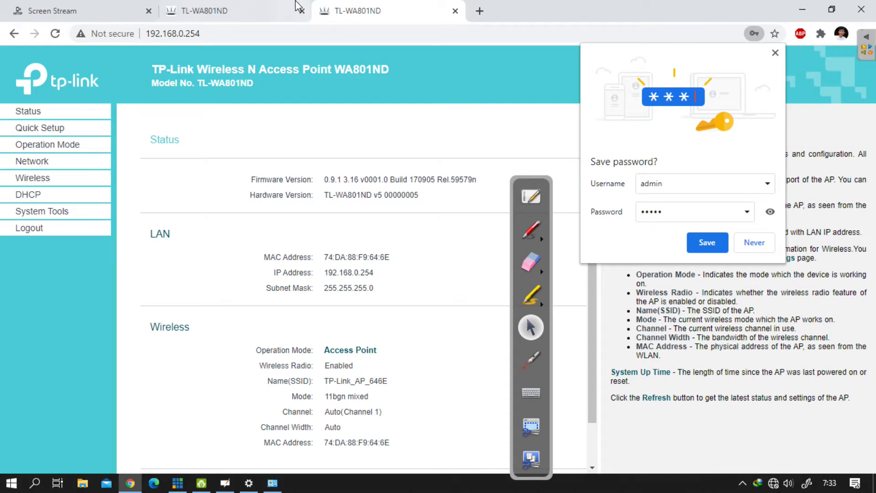
pyautogui.click(288, 14)
pyautogui.click(301, 11)
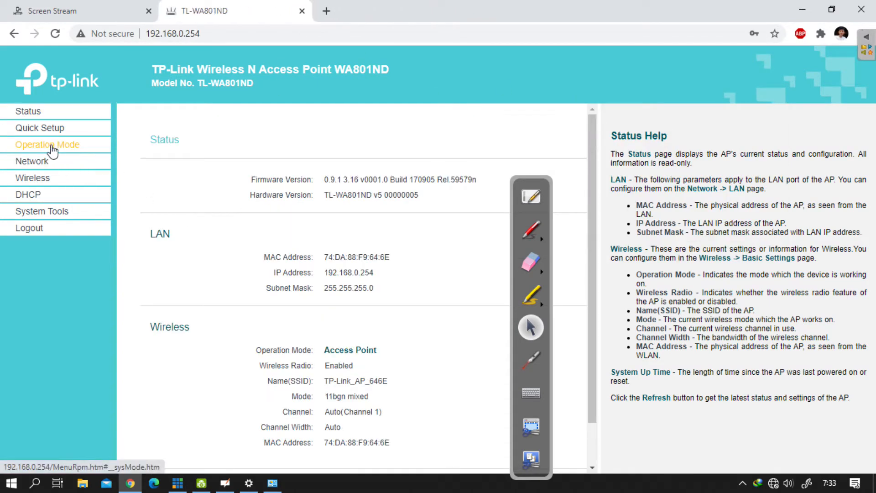
# Step: Look through the Quick Setup, Operation Mode, Network, Wireless, DHCP and System Tools configuration pages
pyautogui.click(48, 128)
pyautogui.click(59, 146)
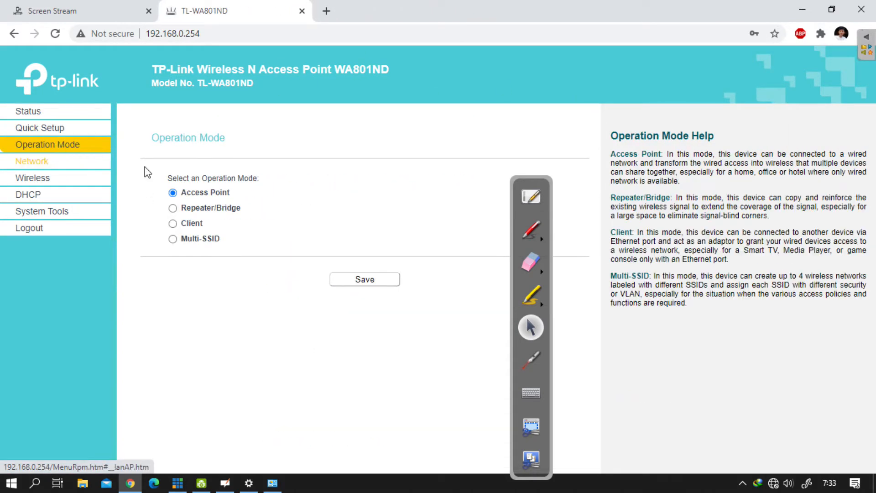
pyautogui.click(53, 162)
pyautogui.click(52, 193)
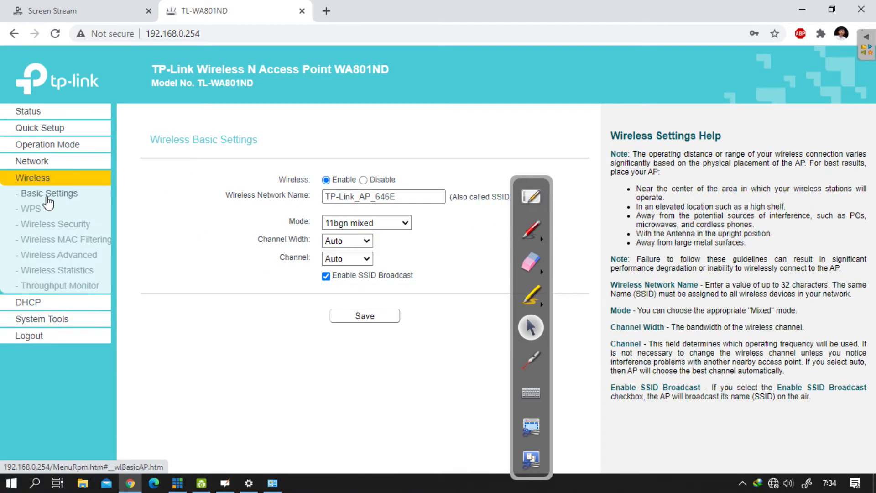
pyautogui.click(53, 298)
pyautogui.click(55, 258)
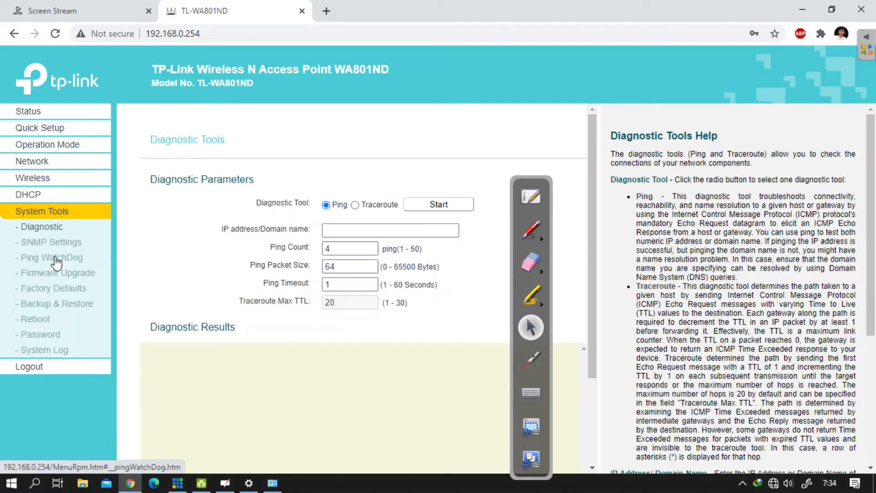
pyautogui.click(60, 147)
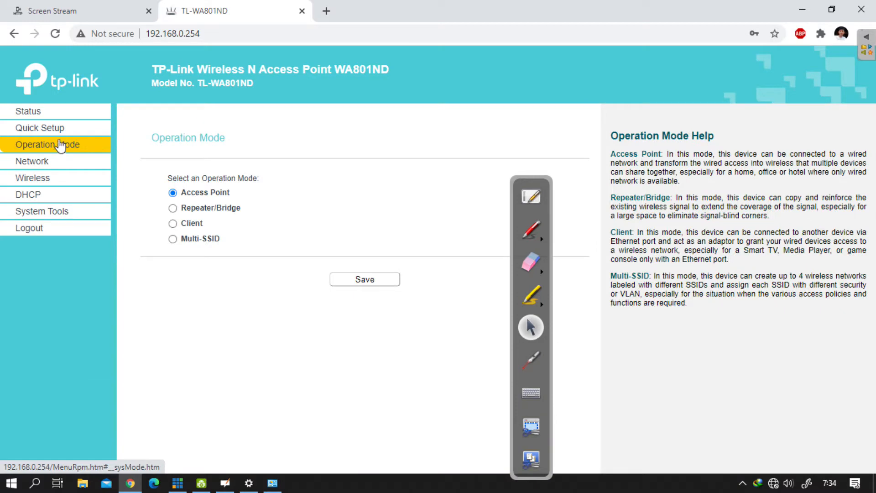
# Step: Open the Quick Setup start page and move the annotation toolbar clear of the main settings area
pyautogui.click(68, 129)
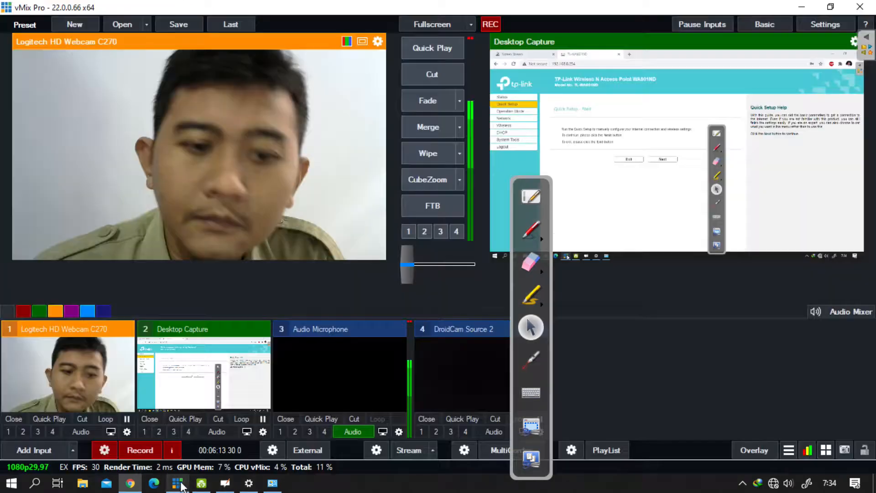
pyautogui.click(179, 483)
pyautogui.click(179, 483)
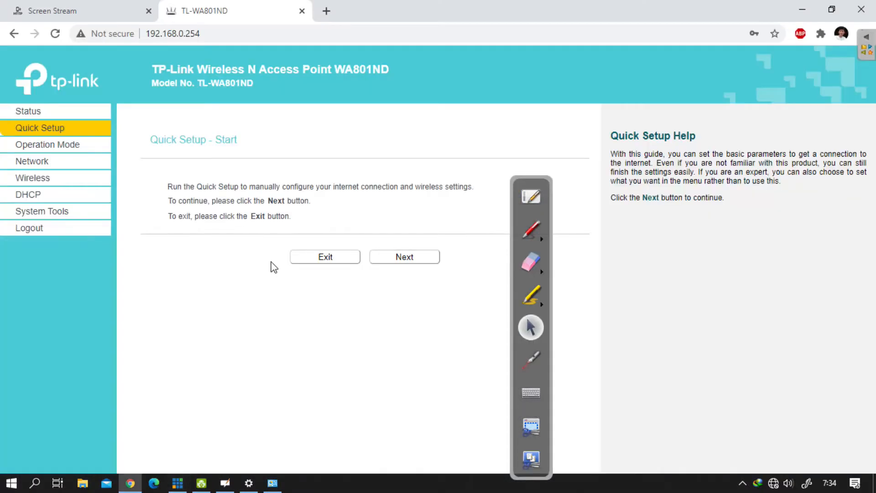
pyautogui.click(543, 211)
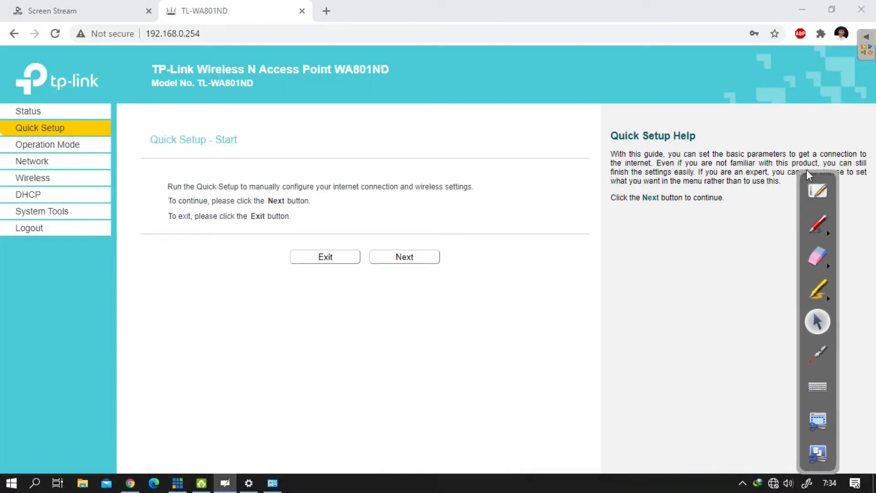
pyautogui.click(532, 210)
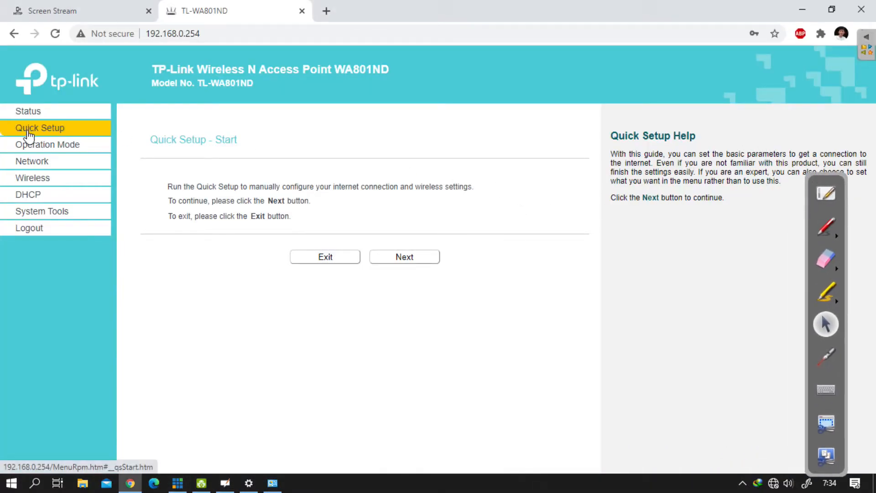
# Step: Start Quick Setup, continue to its Password page and point out the page heading
pyautogui.click(242, 186)
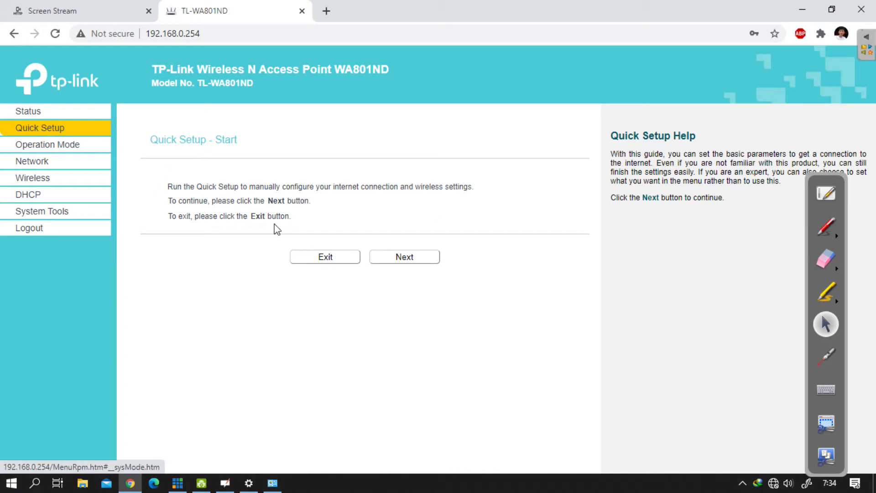
pyautogui.click(402, 259)
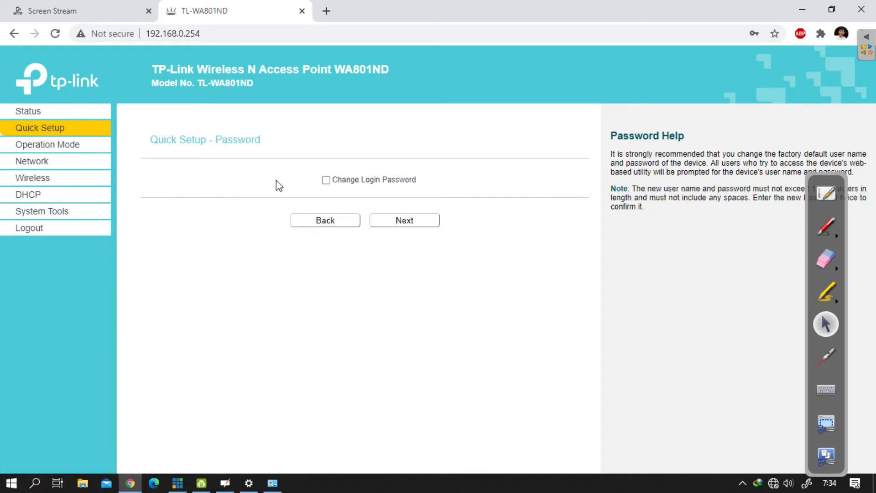
pyautogui.doubleClick(214, 144)
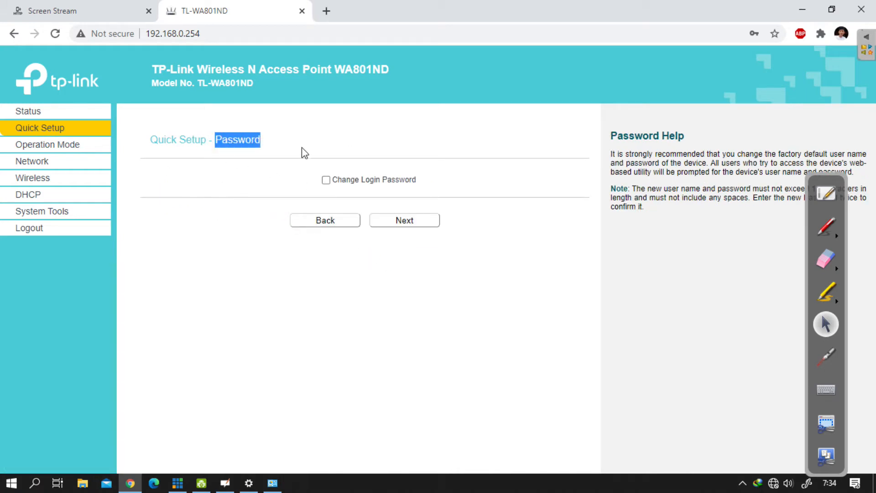
pyautogui.tripleClick(202, 139)
pyautogui.click(296, 165)
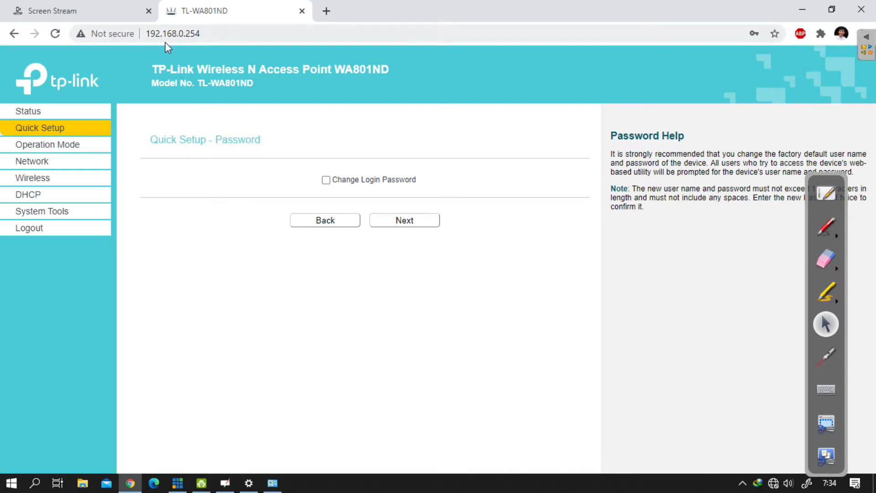
# Step: Open 192.168.0.254 in another new tab alongside the Quick Setup session
pyautogui.click(326, 11)
pyautogui.write('1')
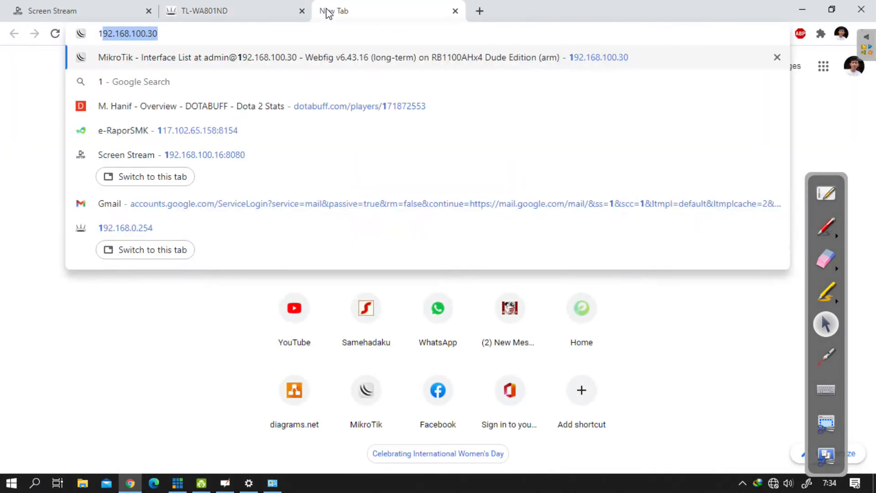
pyautogui.write('92.168.100.30')
pyautogui.press('BackSpace')
pyautogui.press('BackSpace')
pyautogui.press('BackSpace')
pyautogui.press('BackSpace')
pyautogui.press('BackSpace')
pyautogui.press('BackSpace')
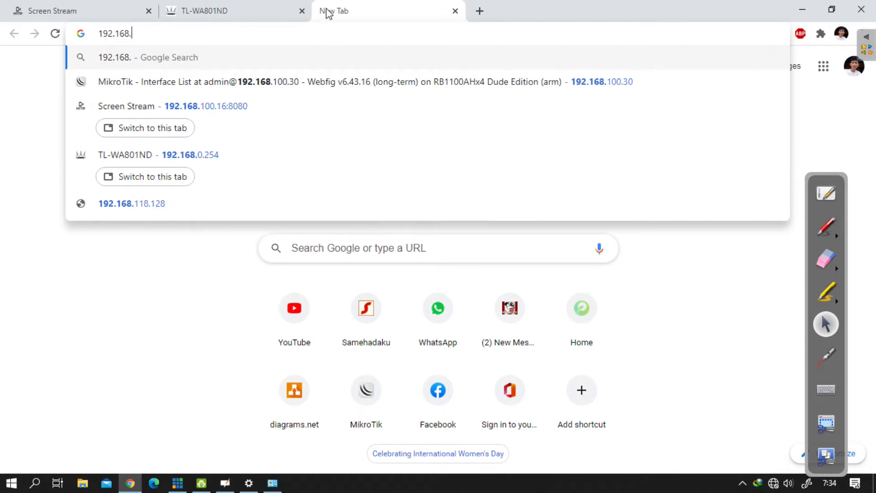
pyautogui.write('0.254')
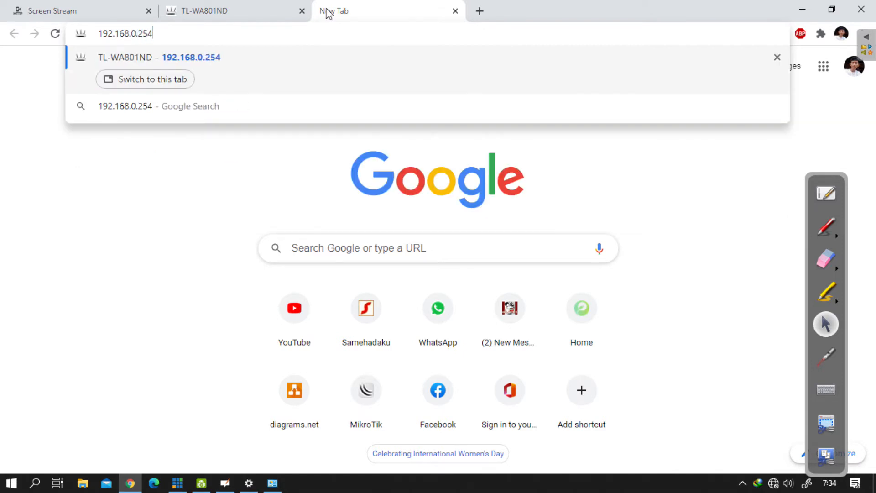
pyautogui.press('Return')
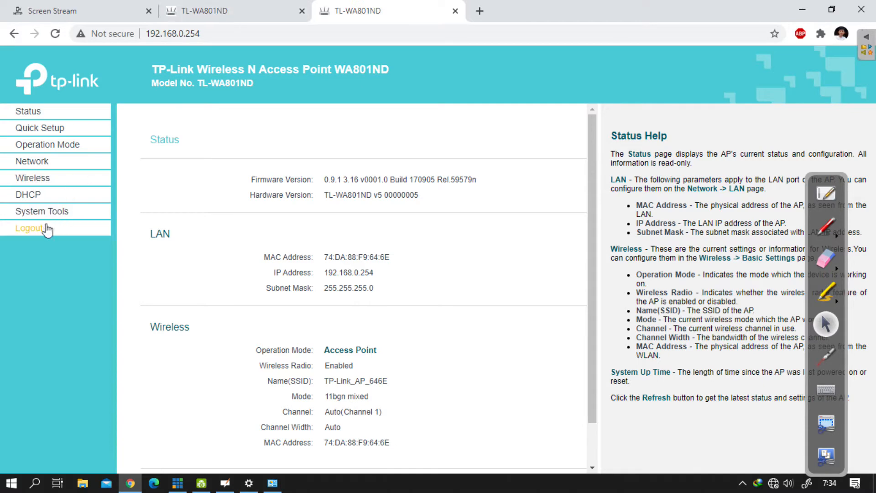
# Step: Log out of the access point's web interface from the newest tab
pyautogui.click(241, 10)
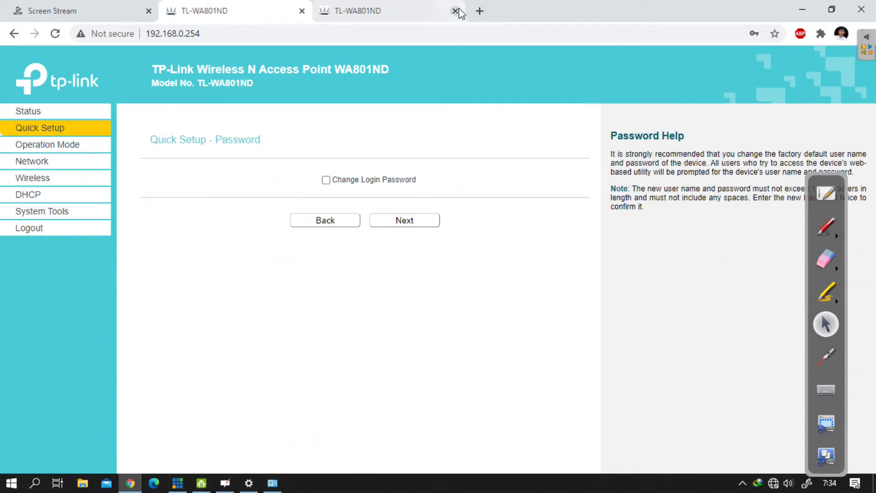
pyautogui.click(387, 11)
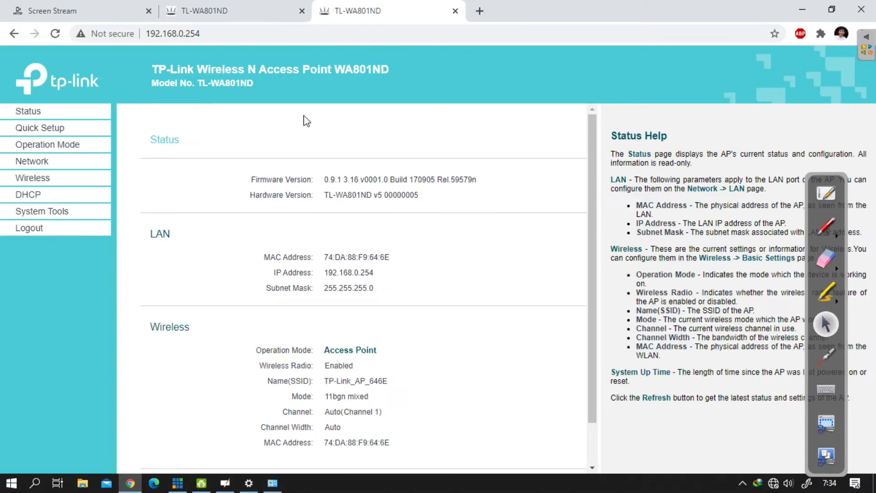
pyautogui.click(23, 228)
pyautogui.click(501, 104)
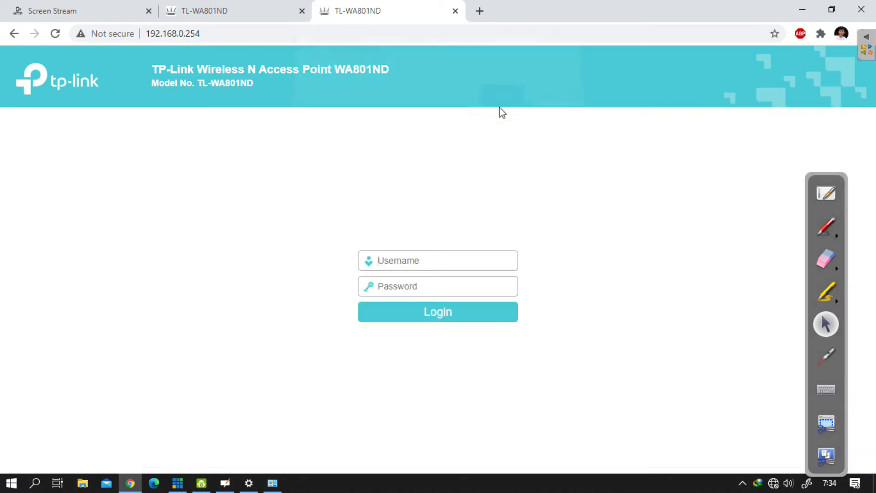
# Step: Log back in to the access point with its username and account password
pyautogui.click(382, 266)
pyautogui.write('ad')
pyautogui.press('Tab')
pyautogui.write('admin')
pyautogui.press('Return')
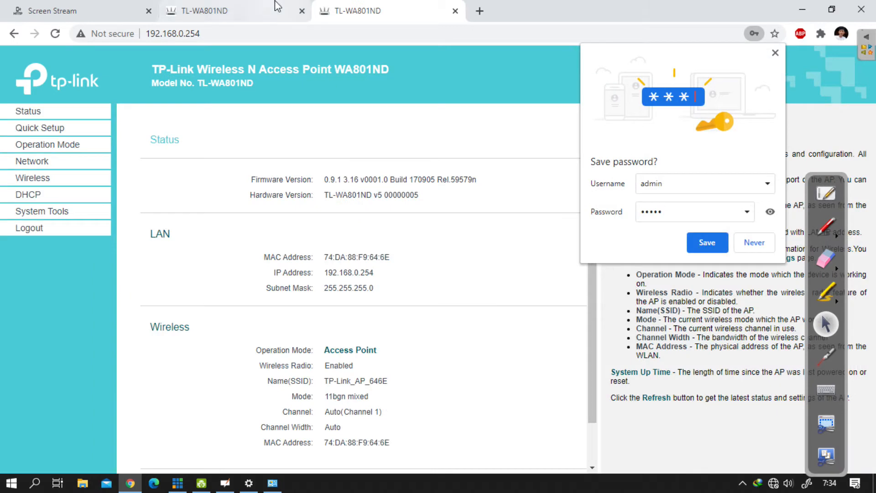
# Step: Run Quick Setup up to its Password page in the new session and close the older access point tab
pyautogui.click(64, 132)
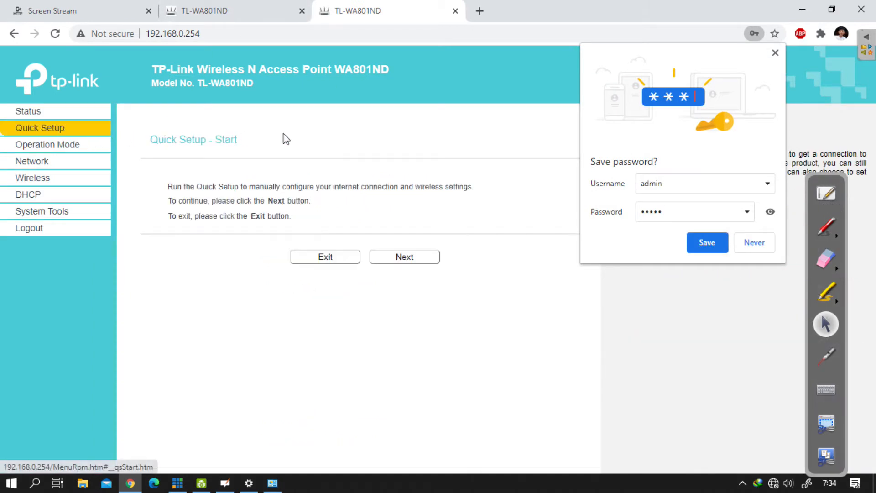
pyautogui.click(400, 255)
pyautogui.click(301, 11)
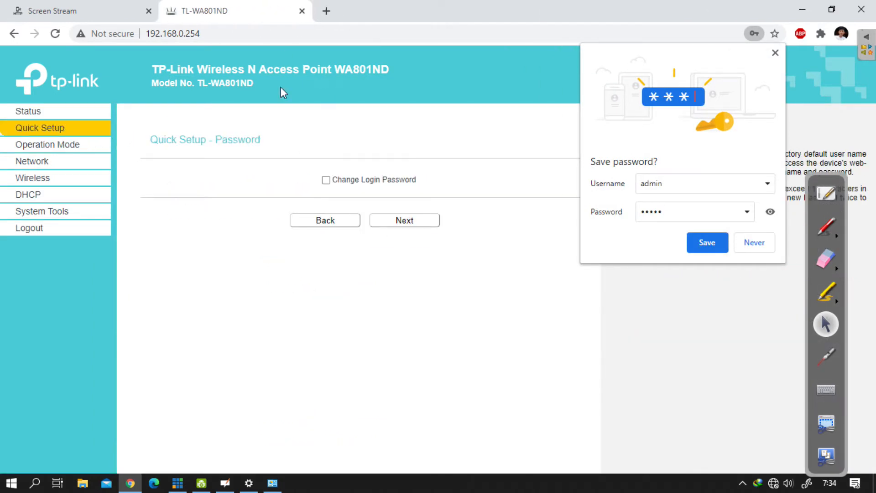
# Step: Continue Quick Setup past the Password page without changing the login password, and decline saving the password in the browser
pyautogui.click(325, 180)
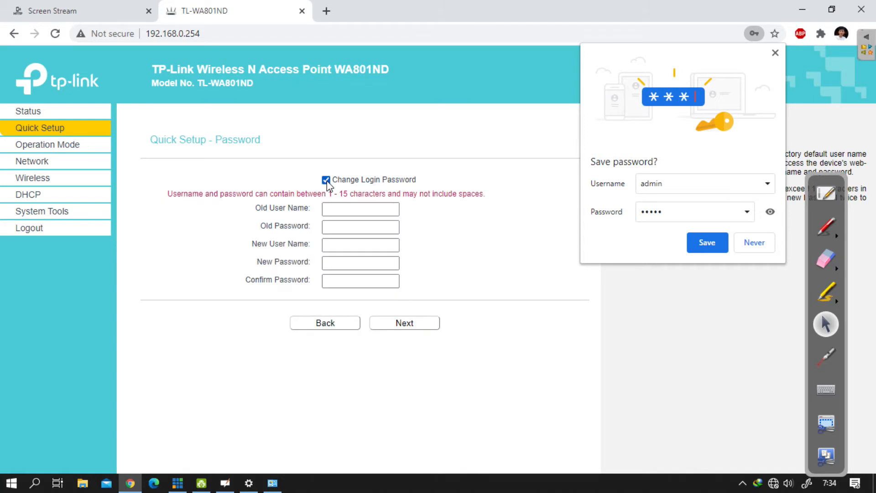
pyautogui.click(326, 179)
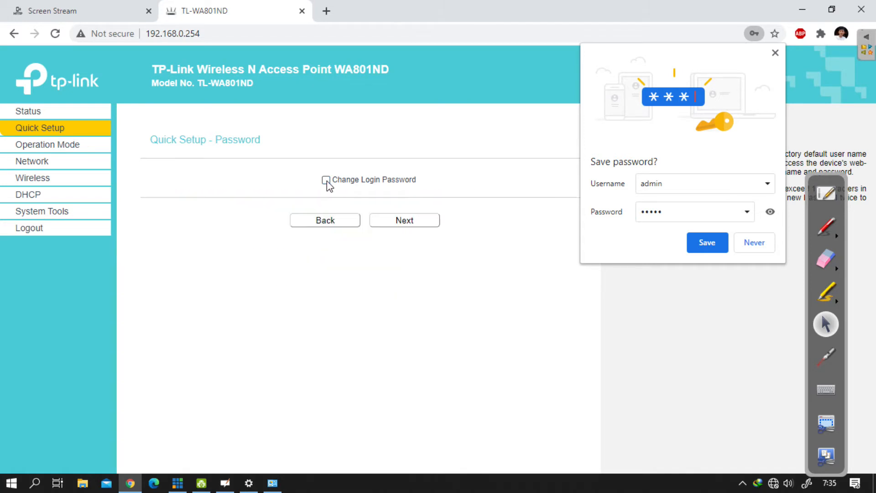
pyautogui.click(422, 226)
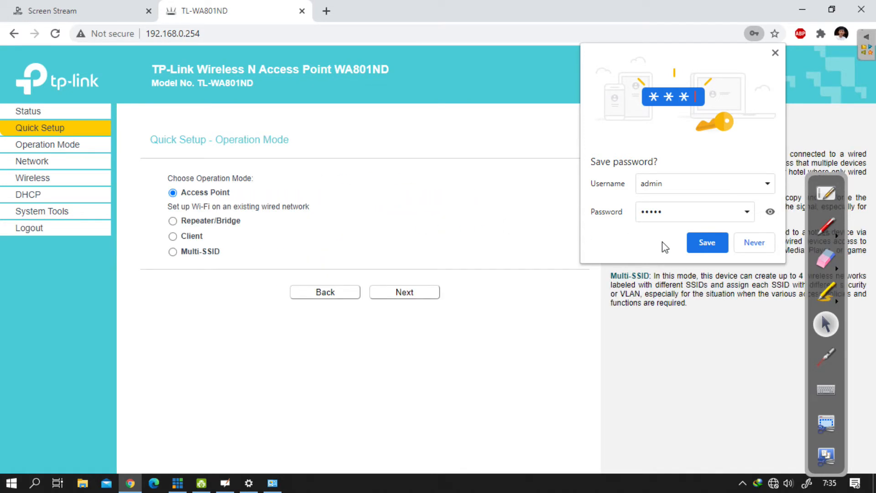
pyautogui.click(754, 242)
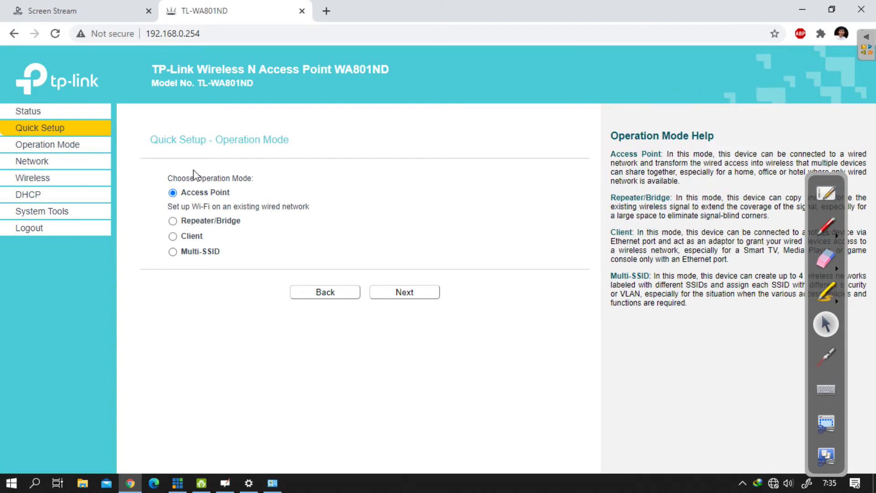
# Step: Examine the Access Point option and its description on the Operation Mode page of Quick Setup
pyautogui.moveTo(297, 139); pyautogui.dragTo(223, 138)
pyautogui.tripleClick(226, 138)
pyautogui.click(260, 144)
pyautogui.tripleClick(318, 208)
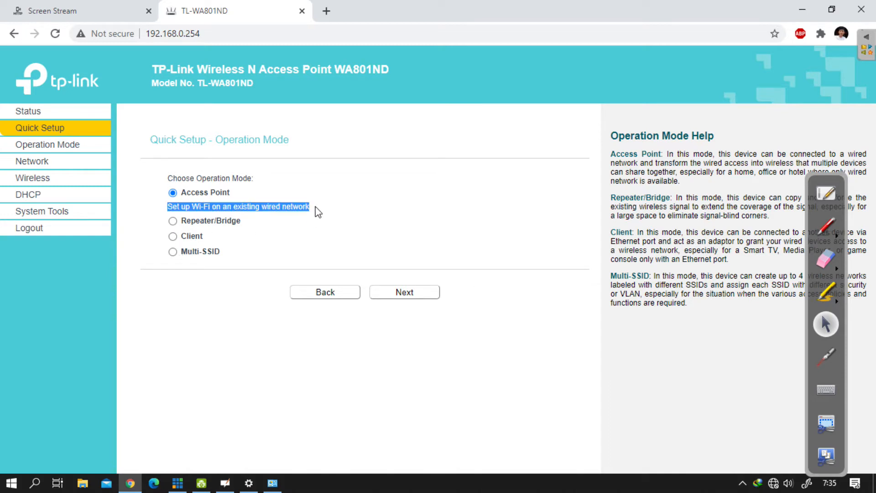
pyautogui.click(231, 196)
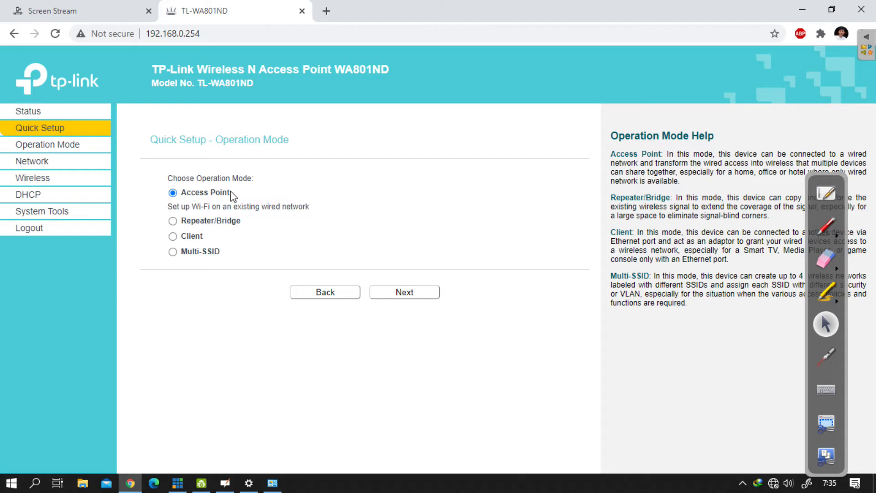
pyautogui.doubleClick(235, 206)
pyautogui.click(231, 219)
pyautogui.doubleClick(232, 219)
pyautogui.doubleClick(252, 206)
pyautogui.click(269, 200)
pyautogui.click(326, 11)
pyautogui.write('dra')
pyautogui.press('Return')
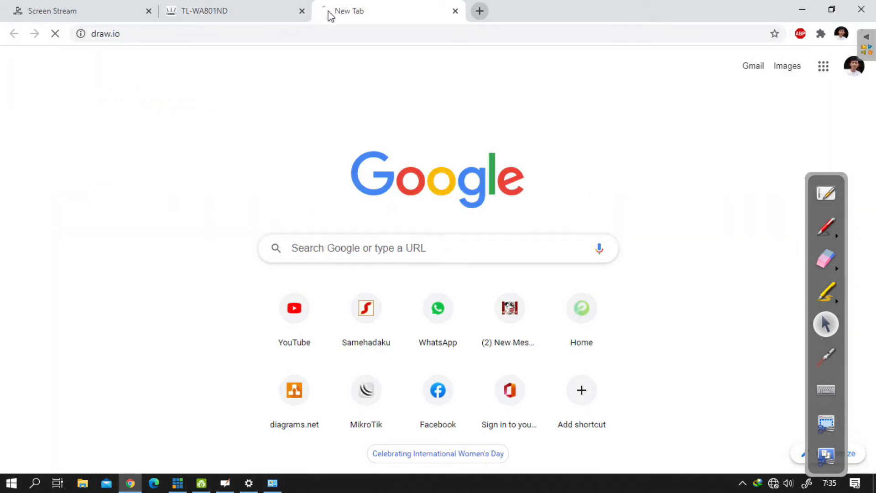
pyautogui.click(244, 14)
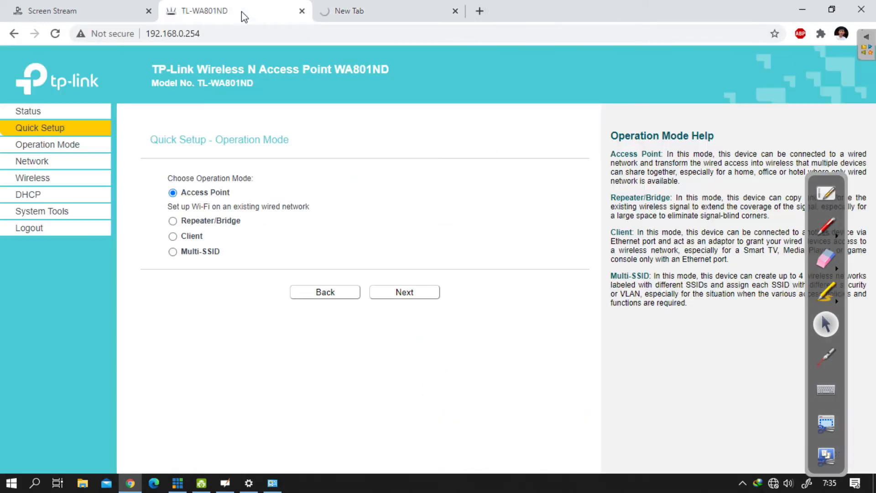
pyautogui.click(407, 6)
pyautogui.click(258, 9)
pyautogui.click(455, 10)
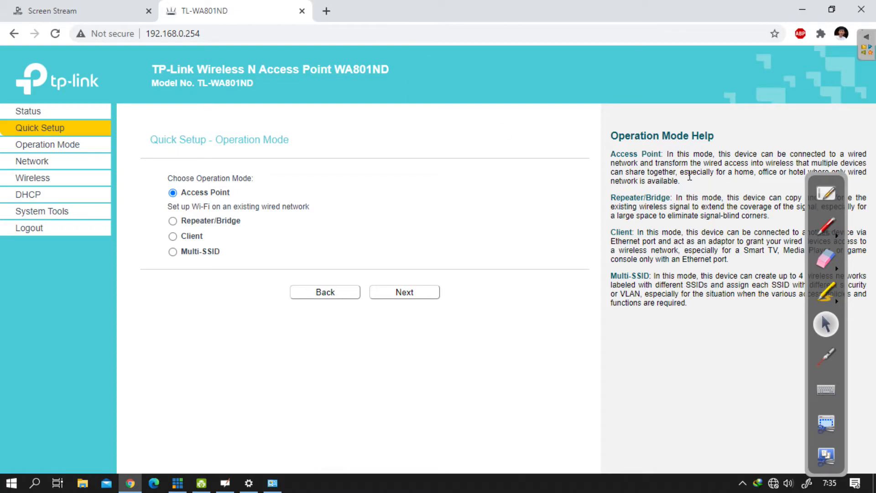
# Step: Switch to the OpenBoard whiteboard and sketch a rounded node labelled Int linked by a line to a router node labelled R
pyautogui.click(826, 193)
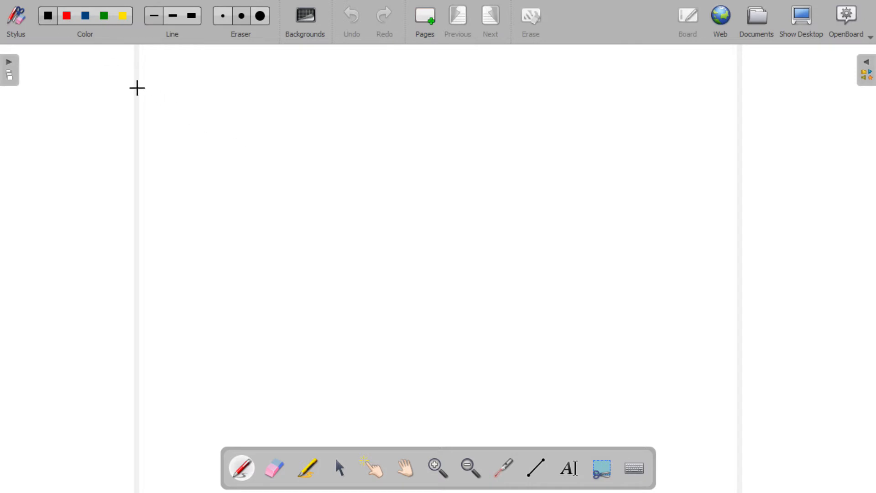
pyautogui.moveTo(86, 65)
pyautogui.mouseDown()
pyautogui.moveTo(51, 108)
pyautogui.moveTo(179, 97)
pyautogui.moveTo(74, 62)
pyautogui.mouseUp()
pyautogui.moveTo(73, 91)
pyautogui.mouseDown()
pyautogui.moveTo(72, 112)
pyautogui.moveTo(104, 113)
pyautogui.mouseUp()
pyautogui.moveTo(101, 97); pyautogui.dragTo(108, 94)
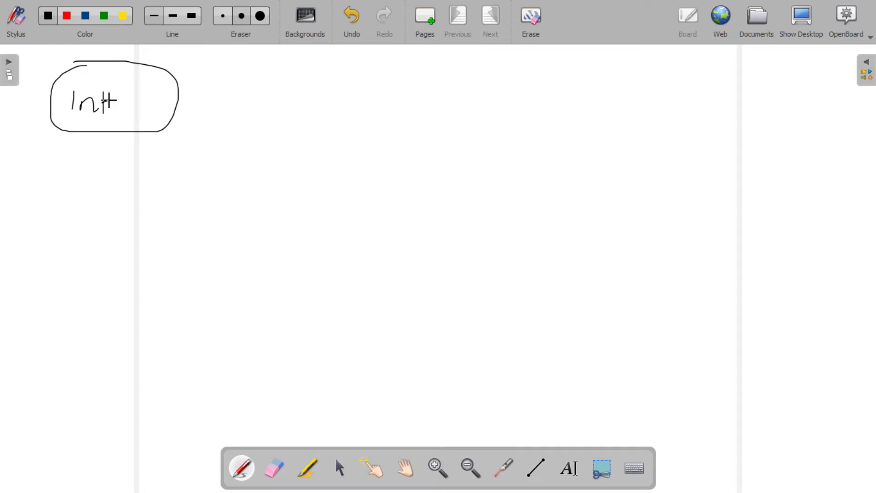
pyautogui.moveTo(174, 103); pyautogui.dragTo(270, 108)
pyautogui.moveTo(369, 80)
pyautogui.mouseDown()
pyautogui.moveTo(289, 152)
pyautogui.moveTo(325, 78)
pyautogui.moveTo(308, 128)
pyautogui.mouseUp()
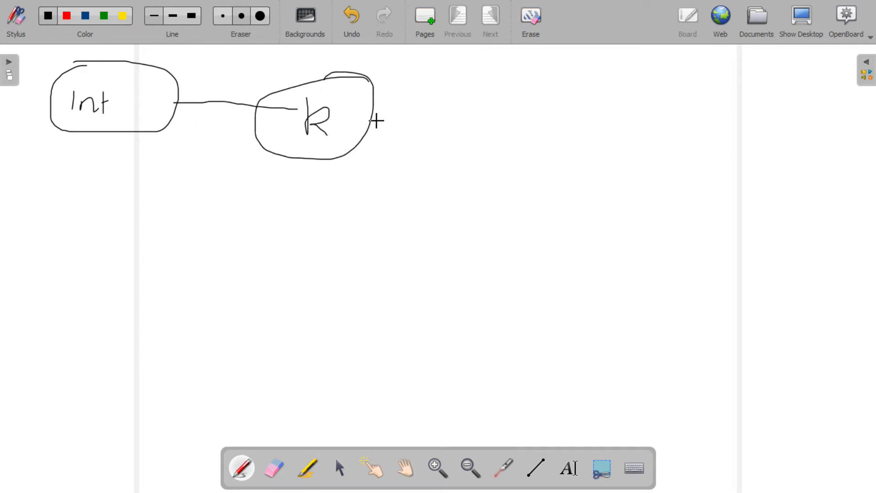
# Step: Extend the sketch with a wired link to an AP node with two antennas and a dashed wireless link to an HP box
pyautogui.moveTo(372, 117); pyautogui.dragTo(492, 117)
pyautogui.moveTo(547, 78)
pyautogui.mouseDown()
pyautogui.moveTo(514, 99)
pyautogui.moveTo(582, 94)
pyautogui.moveTo(532, 81)
pyautogui.moveTo(542, 122)
pyautogui.mouseUp()
pyautogui.moveTo(525, 116); pyautogui.dragTo(530, 115)
pyautogui.moveTo(567, 86)
pyautogui.mouseDown()
pyautogui.moveTo(578, 67)
pyautogui.moveTo(522, 61)
pyautogui.mouseUp()
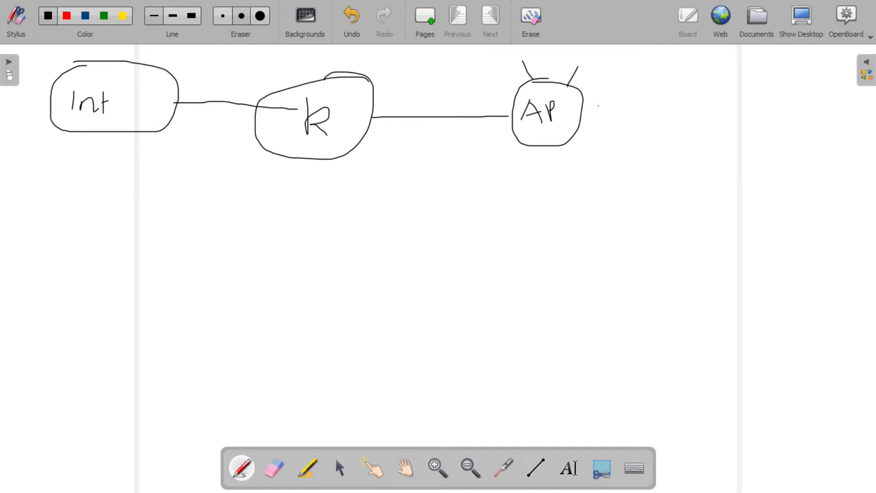
pyautogui.moveTo(681, 97)
pyautogui.mouseDown()
pyautogui.moveTo(723, 116)
pyautogui.moveTo(746, 105)
pyautogui.moveTo(760, 117)
pyautogui.mouseUp()
pyautogui.moveTo(758, 114); pyautogui.dragTo(765, 91)
pyautogui.moveTo(704, 77)
pyautogui.mouseDown()
pyautogui.moveTo(717, 139)
pyautogui.moveTo(791, 104)
pyautogui.mouseUp()
pyautogui.moveTo(763, 69); pyautogui.dragTo(703, 78)
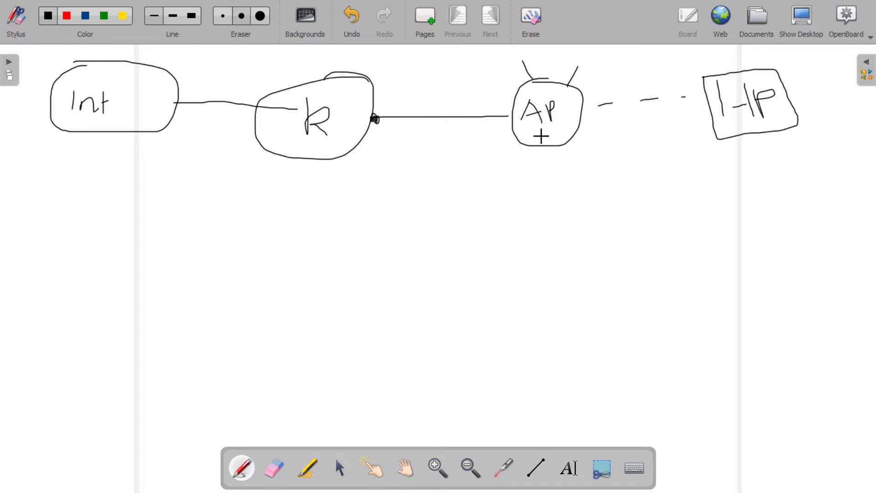
# Step: Underline the AP label and write the address 192.168.2.126/25 beside the router's port
pyautogui.moveTo(555, 126); pyautogui.dragTo(558, 127)
pyautogui.moveTo(426, 76); pyautogui.dragTo(433, 97)
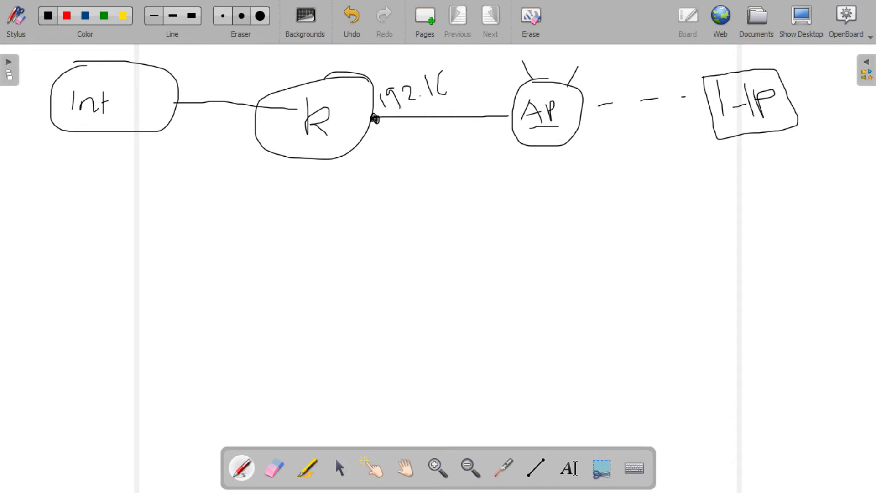
pyautogui.click(461, 86)
pyautogui.click(491, 81)
pyautogui.moveTo(519, 55); pyautogui.dragTo(517, 67)
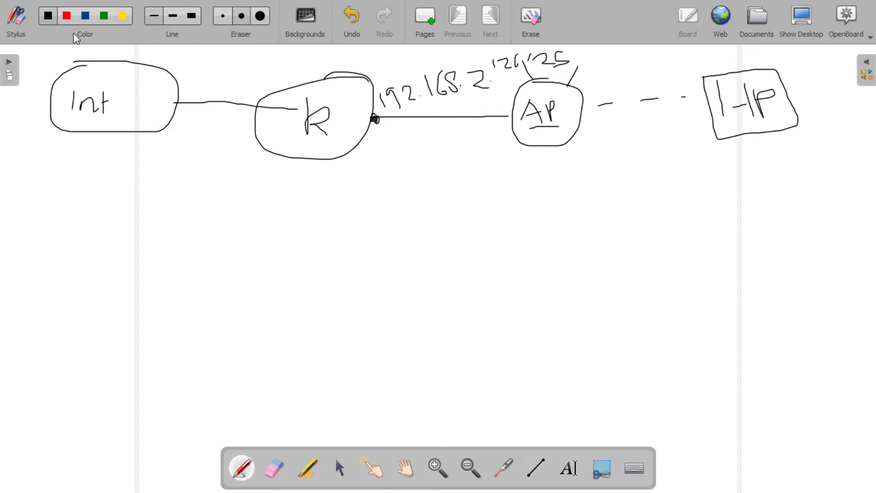
# Step: Set the pen to red, circle the router's port facing the AP and underline its address
pyautogui.click(339, 467)
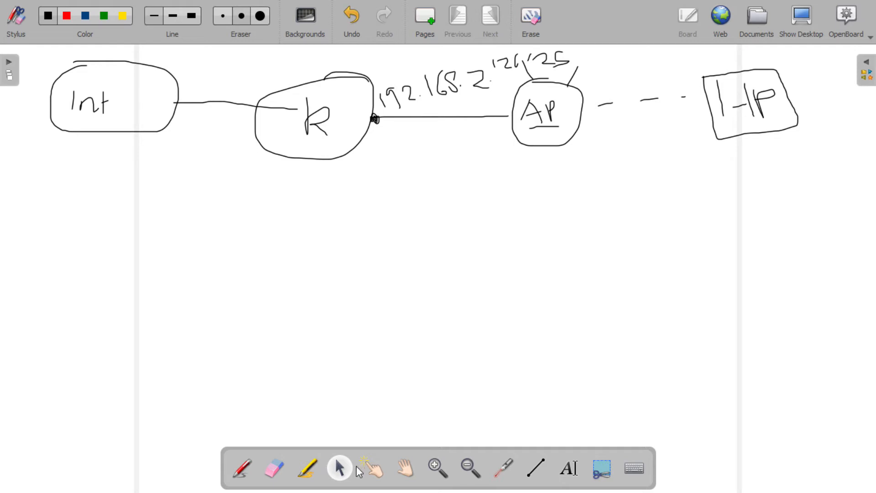
pyautogui.click(241, 469)
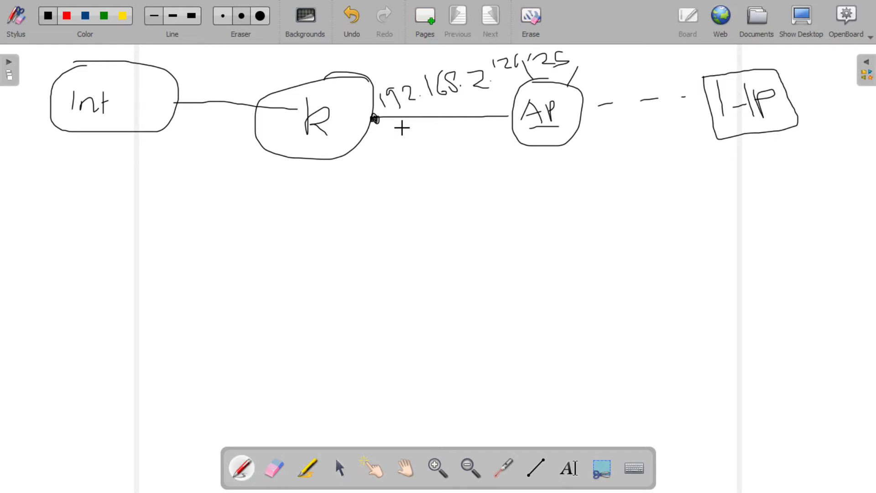
pyautogui.click(67, 16)
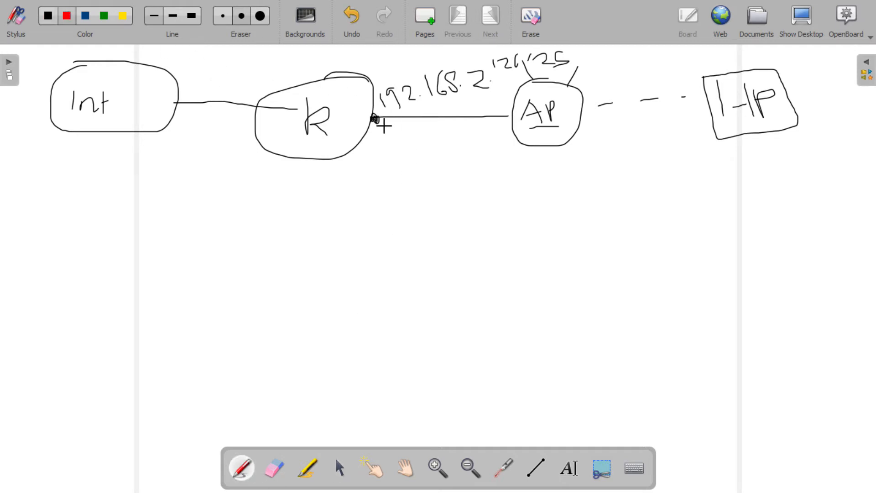
pyautogui.moveTo(366, 140); pyautogui.dragTo(384, 130)
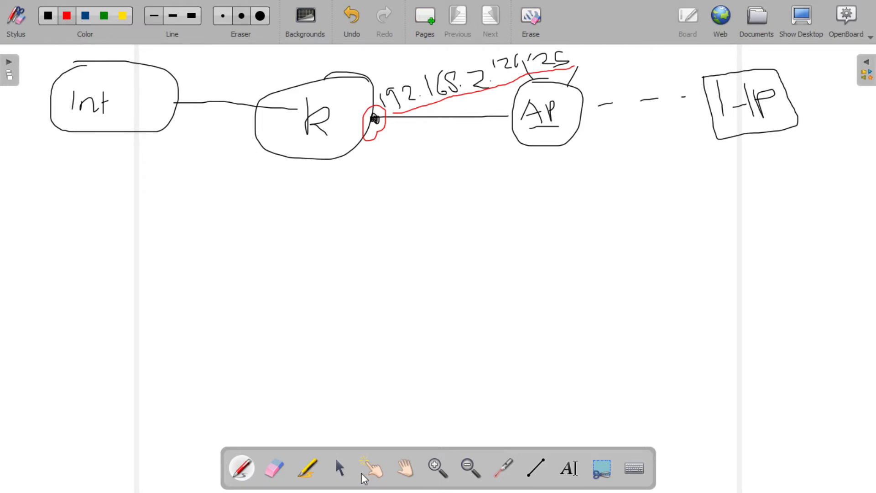
# Step: Erase the end of the router port's address and rewrite it in black as 192.168.100.30/27
pyautogui.click(274, 468)
pyautogui.moveTo(469, 82); pyautogui.dragTo(583, 59)
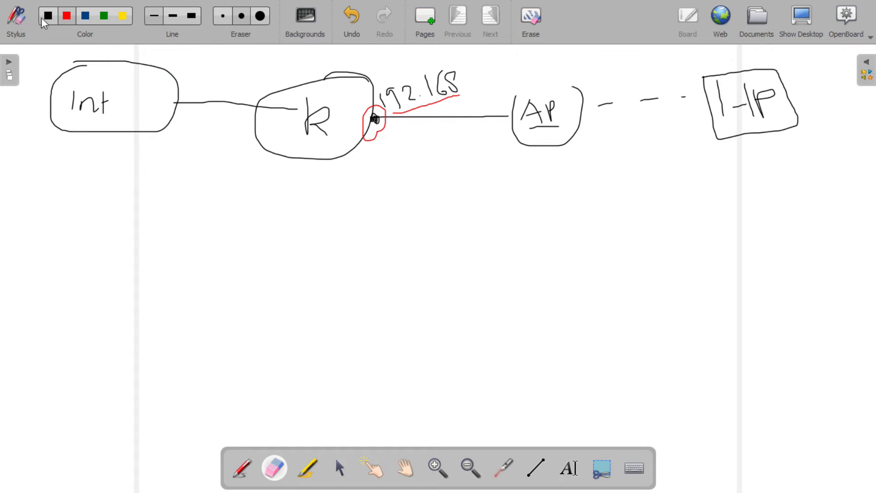
pyautogui.click(47, 16)
pyautogui.click(468, 90)
pyautogui.moveTo(476, 68); pyautogui.dragTo(476, 89)
pyautogui.click(520, 81)
pyautogui.moveTo(528, 61)
pyautogui.mouseDown()
pyautogui.moveTo(540, 69)
pyautogui.moveTo(534, 79)
pyautogui.mouseUp()
pyautogui.click(558, 65)
pyautogui.moveTo(589, 58); pyautogui.dragTo(580, 77)
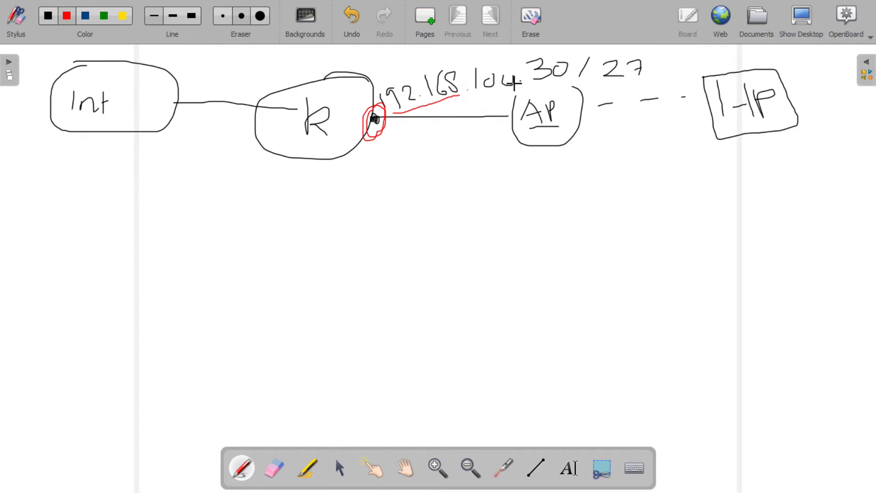
# Step: Underline the rewritten address in red and annotate the AP with the host ranges 1-30 and 1-29 and host number 2
pyautogui.moveTo(458, 95); pyautogui.dragTo(515, 91)
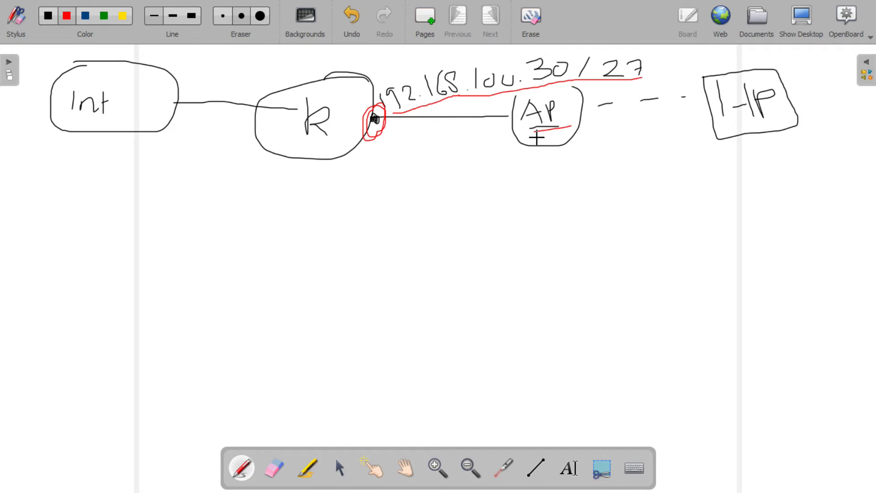
pyautogui.moveTo(514, 176)
pyautogui.mouseDown()
pyautogui.moveTo(516, 186)
pyautogui.moveTo(540, 177)
pyautogui.mouseUp()
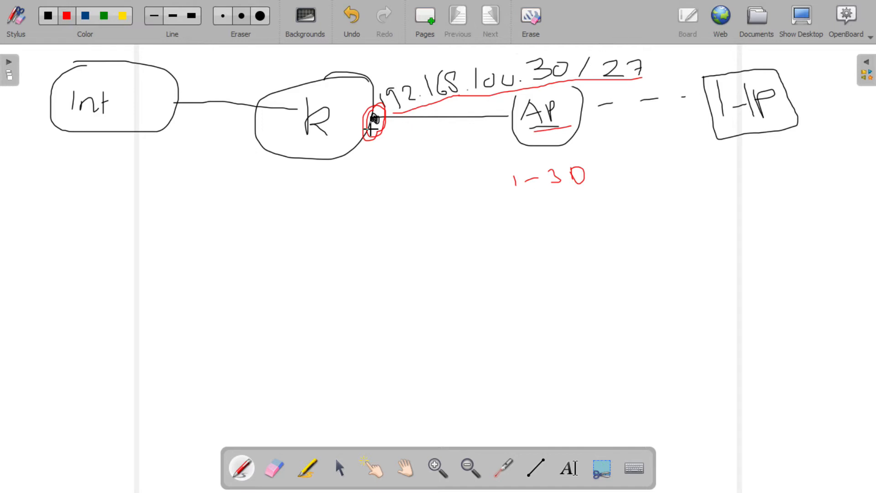
pyautogui.moveTo(376, 137); pyautogui.dragTo(381, 144)
pyautogui.moveTo(532, 210)
pyautogui.mouseDown()
pyautogui.moveTo(533, 225)
pyautogui.moveTo(592, 213)
pyautogui.mouseUp()
pyautogui.moveTo(595, 202)
pyautogui.mouseDown()
pyautogui.moveTo(604, 233)
pyautogui.moveTo(563, 231)
pyautogui.mouseUp()
pyautogui.moveTo(576, 133); pyautogui.dragTo(621, 152)
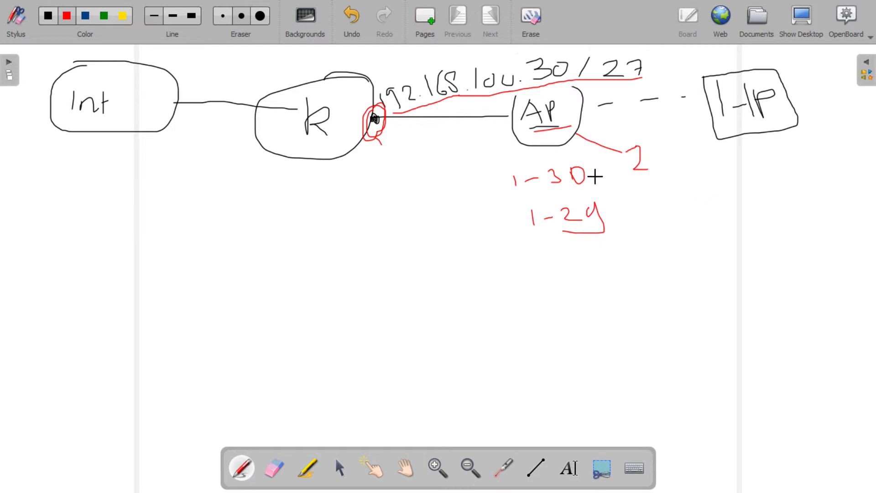
# Step: Draw a red arrow down from the router's port and write "DHCP Ser" beneath it
pyautogui.moveTo(365, 152)
pyautogui.mouseDown()
pyautogui.moveTo(367, 178)
pyautogui.moveTo(381, 178)
pyautogui.mouseUp()
pyautogui.moveTo(343, 209)
pyautogui.mouseDown()
pyautogui.moveTo(346, 233)
pyautogui.moveTo(383, 230)
pyautogui.moveTo(410, 215)
pyautogui.mouseUp()
pyautogui.moveTo(411, 208)
pyautogui.mouseDown()
pyautogui.moveTo(413, 233)
pyautogui.moveTo(456, 238)
pyautogui.mouseUp()
pyautogui.moveTo(446, 210); pyautogui.dragTo(449, 223)
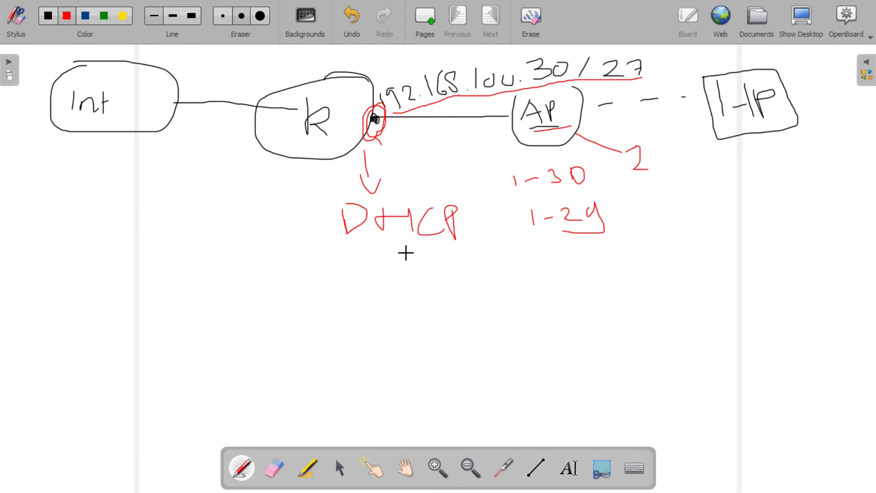
pyautogui.moveTo(352, 249)
pyautogui.mouseDown()
pyautogui.moveTo(346, 269)
pyautogui.moveTo(377, 269)
pyautogui.moveTo(388, 243)
pyautogui.mouseUp()
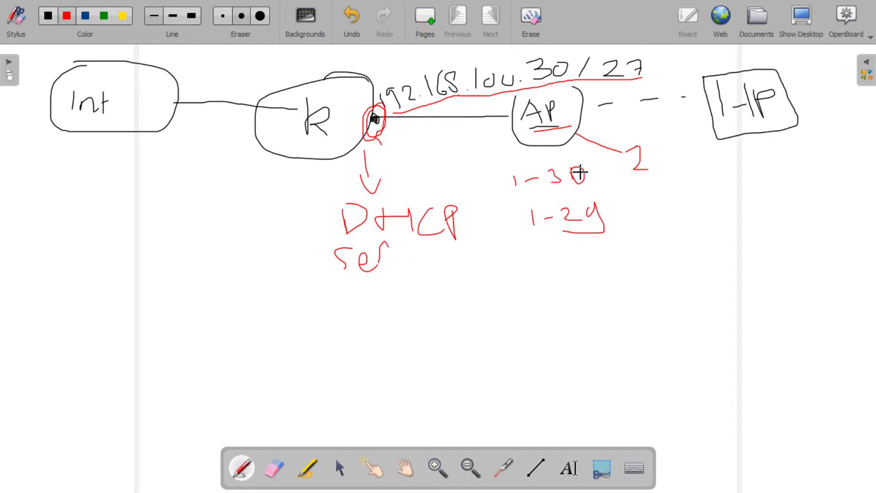
# Step: Switch back to Chrome and rerun Quick Setup in Access Point mode up to the network name on its Wireless page
pyautogui.click(805, 17)
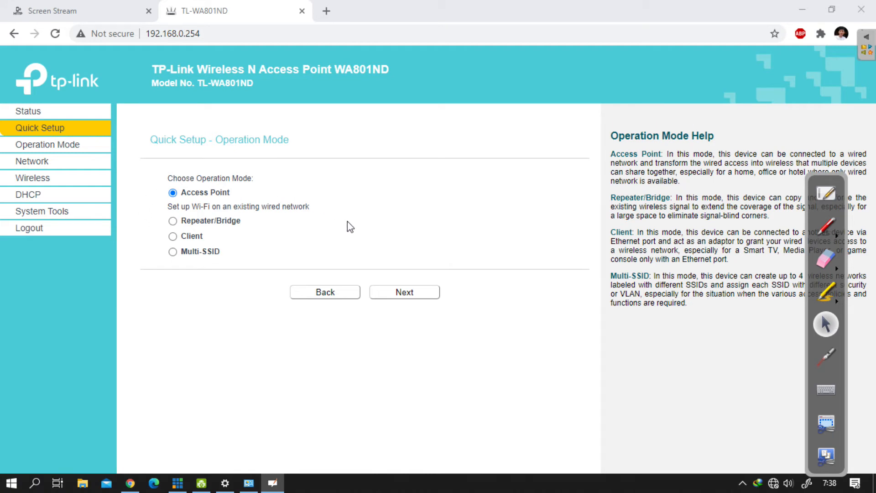
pyautogui.click(218, 198)
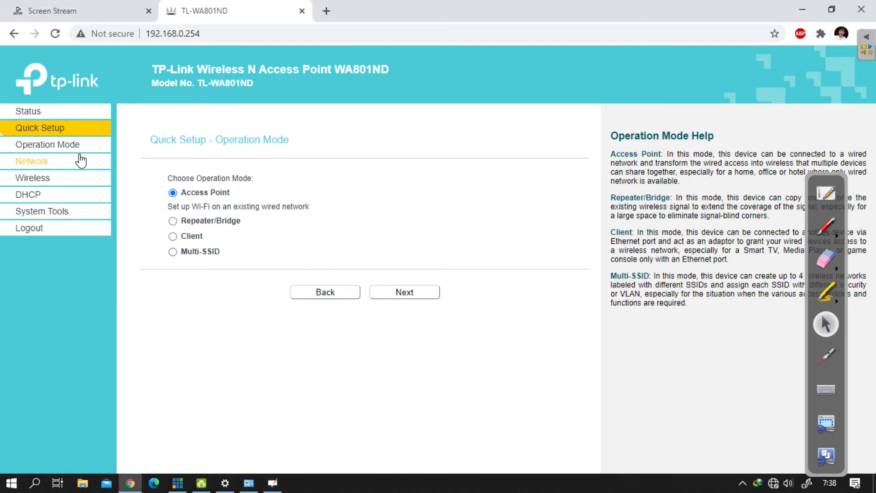
pyautogui.click(81, 130)
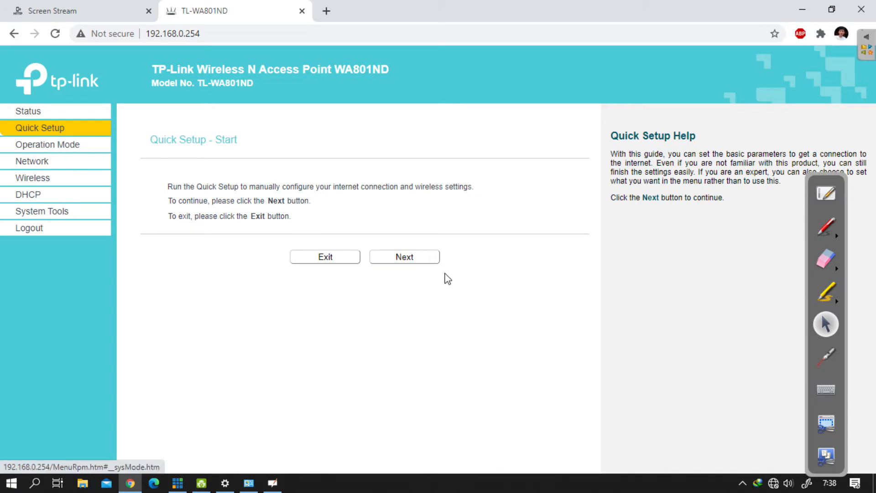
pyautogui.click(413, 259)
pyautogui.click(412, 222)
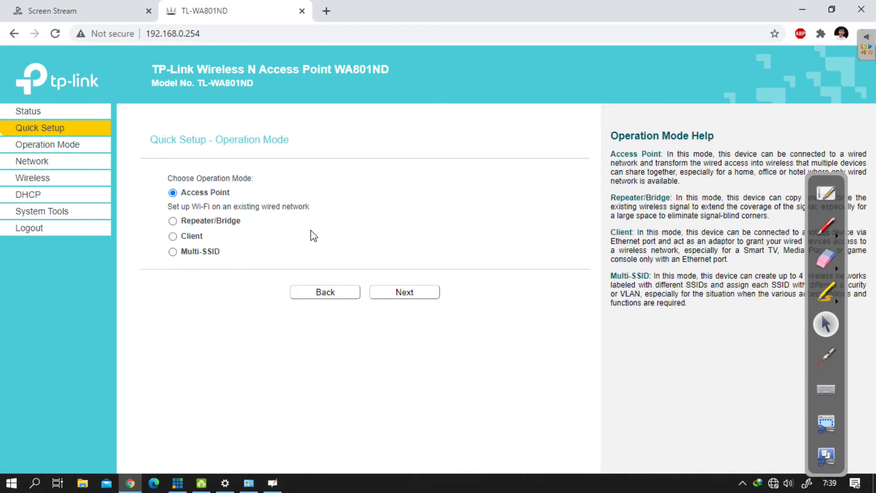
pyautogui.click(415, 294)
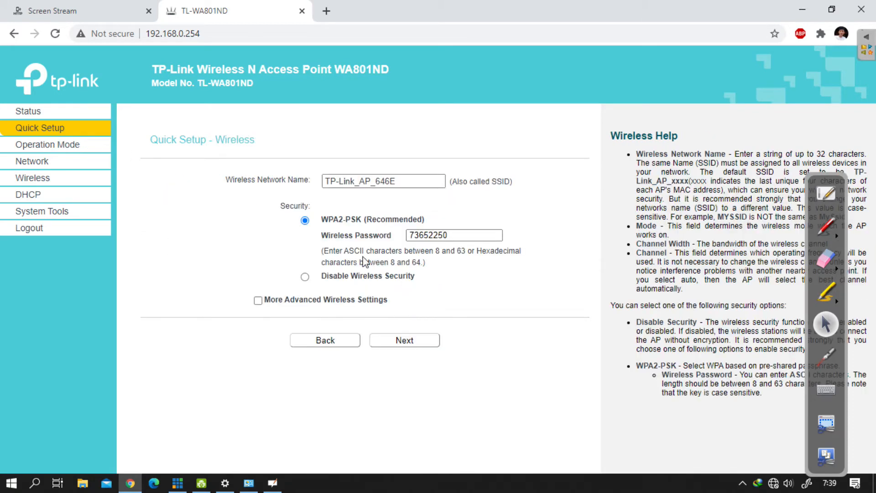
pyautogui.moveTo(339, 182); pyautogui.dragTo(395, 181)
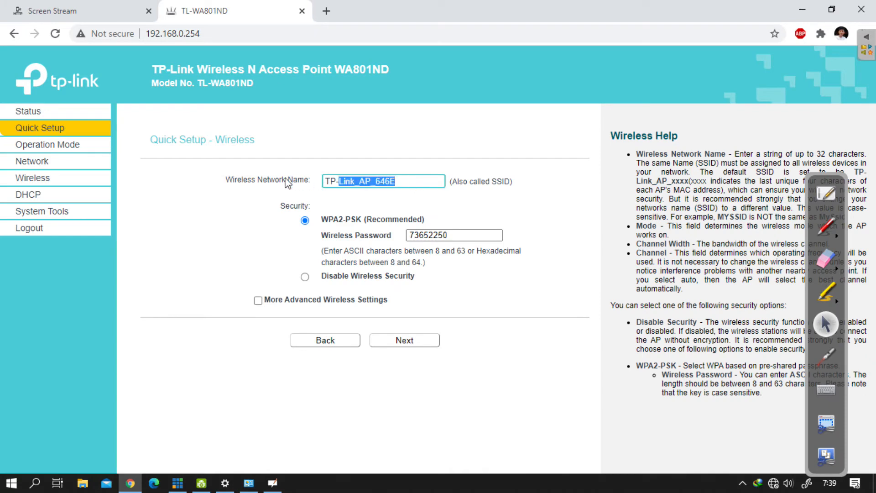
pyautogui.tripleClick(256, 180)
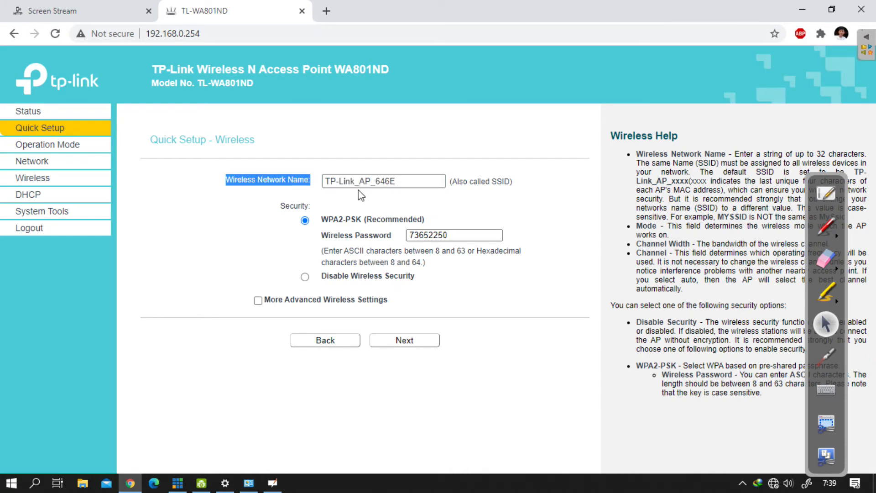
# Step: Highlight the "(Also called SSID)" note beside the wireless network name in yellow, and erase the highlight
pyautogui.tripleClick(420, 183)
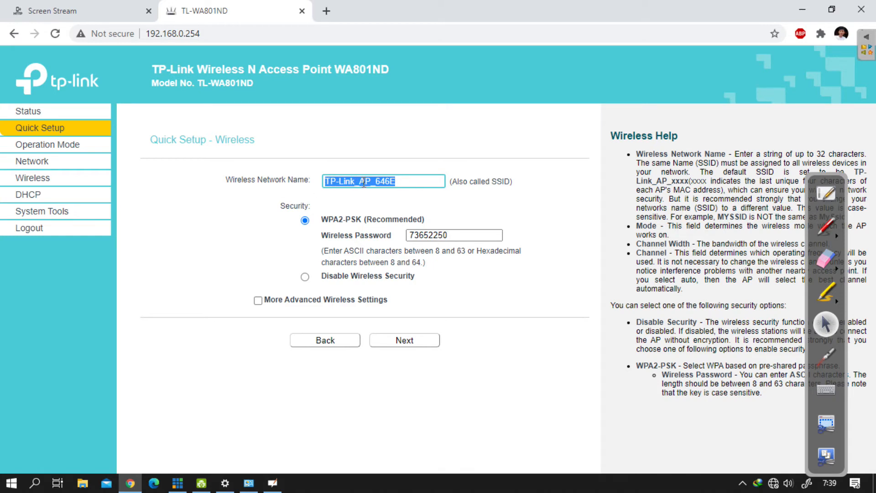
pyautogui.tripleClick(414, 180)
pyautogui.click(828, 293)
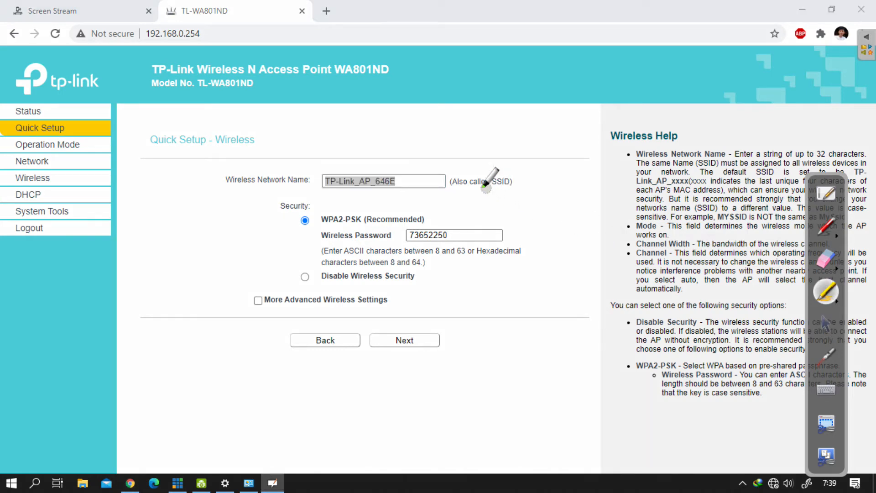
pyautogui.moveTo(454, 184); pyautogui.dragTo(526, 185)
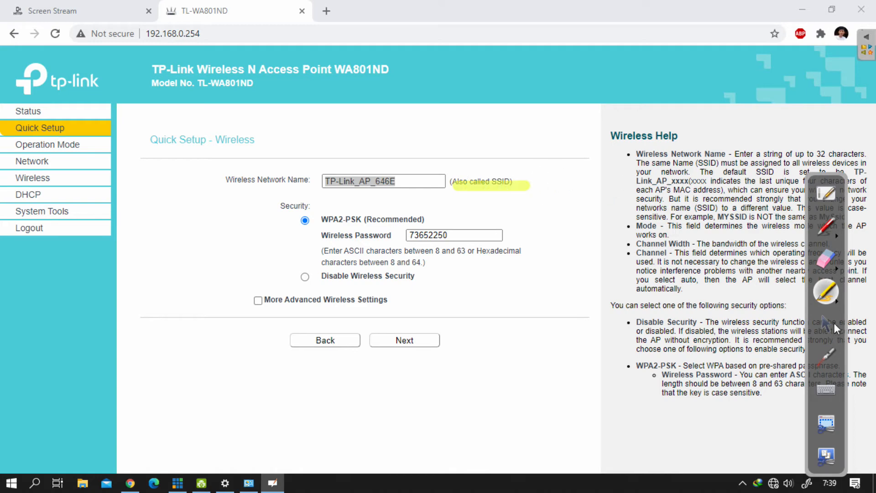
pyautogui.click(826, 258)
pyautogui.moveTo(474, 181); pyautogui.dragTo(556, 199)
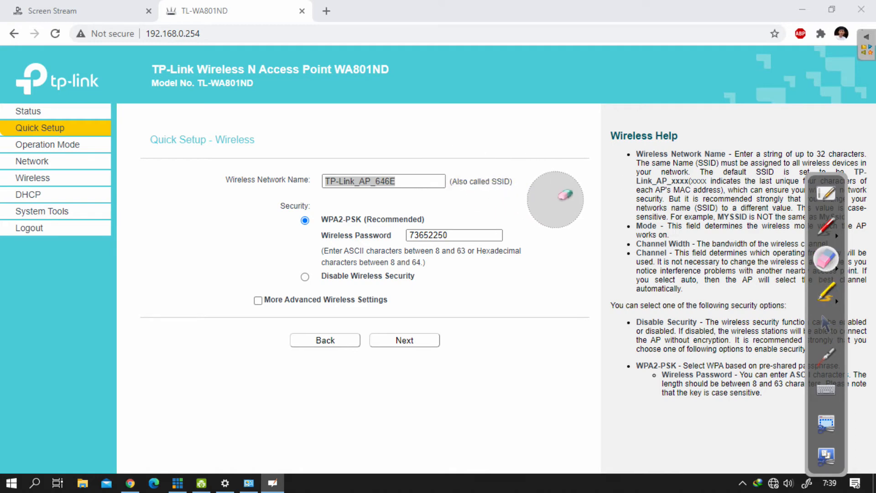
# Step: Set the wireless network name to "Percobaan AP" and disable wireless security, continuing to the Network Setting page
pyautogui.click(826, 324)
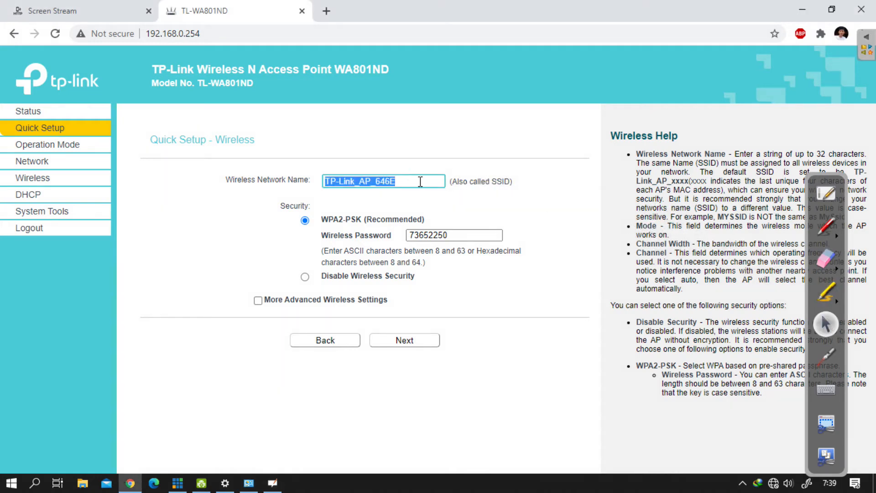
pyautogui.write('M')
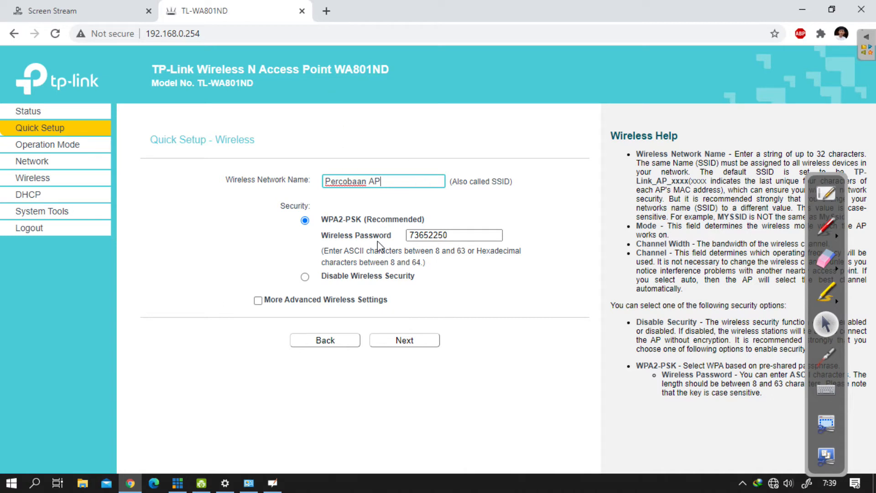
pyautogui.moveTo(486, 233); pyautogui.dragTo(390, 233)
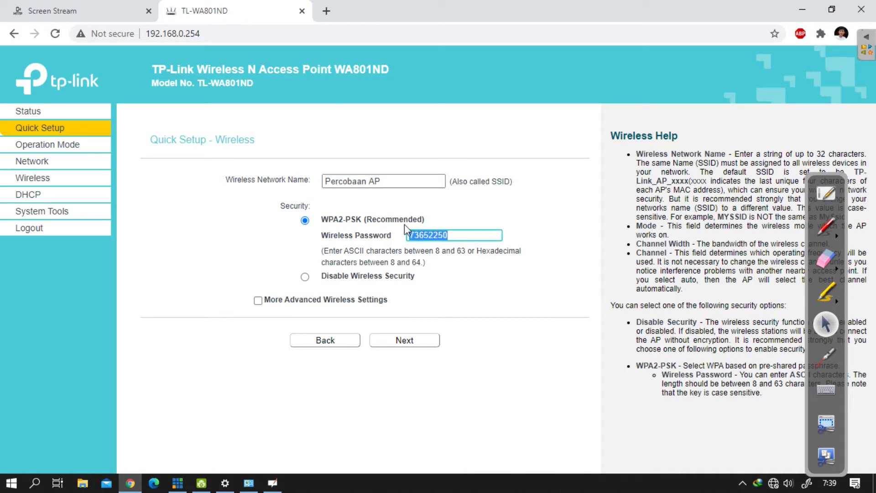
pyautogui.click(470, 232)
pyautogui.doubleClick(470, 233)
pyautogui.click(305, 277)
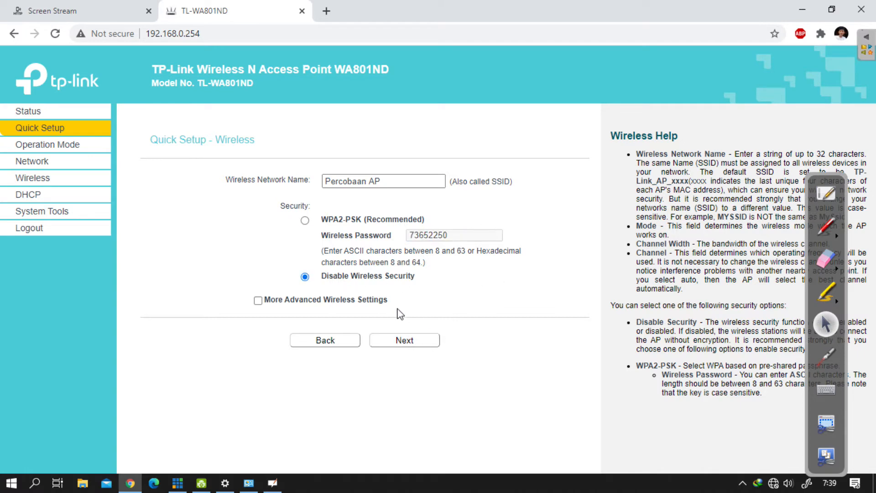
pyautogui.click(424, 340)
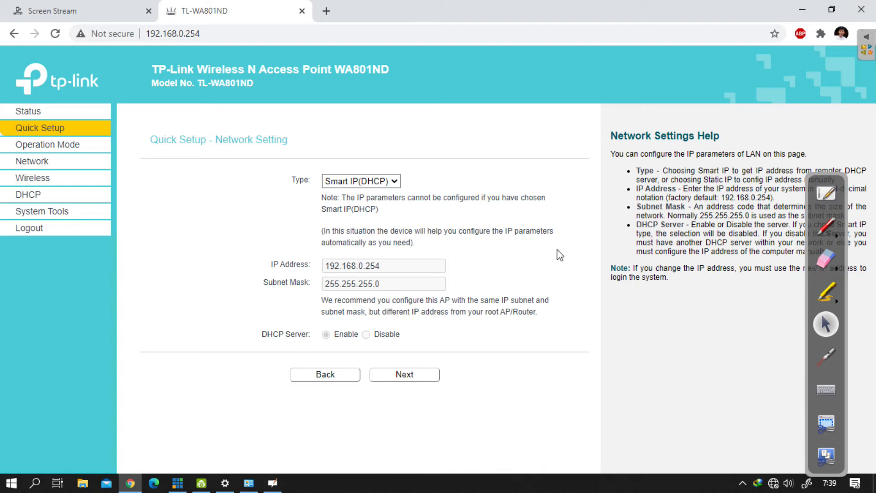
# Step: Switch to the OpenBoard whiteboard, write "/27" in red after the 1-29 range and circle the AP's host number 2
pyautogui.click(863, 42)
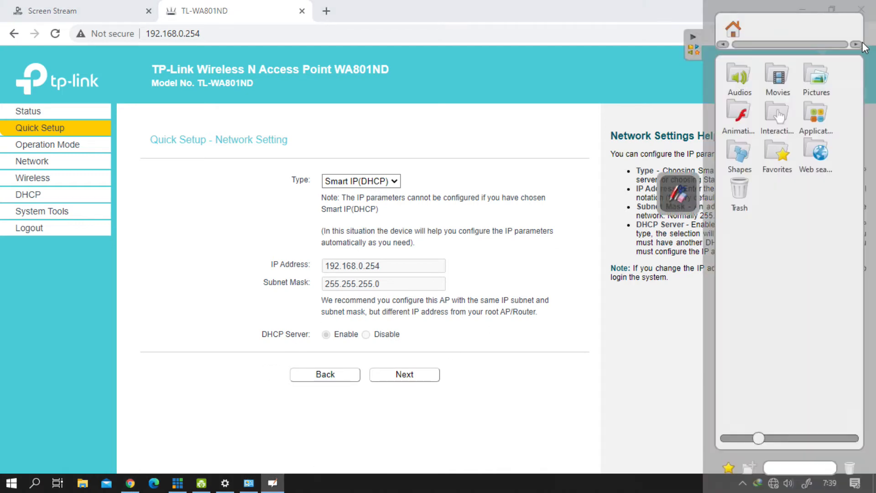
pyautogui.click(696, 44)
pyautogui.click(847, 185)
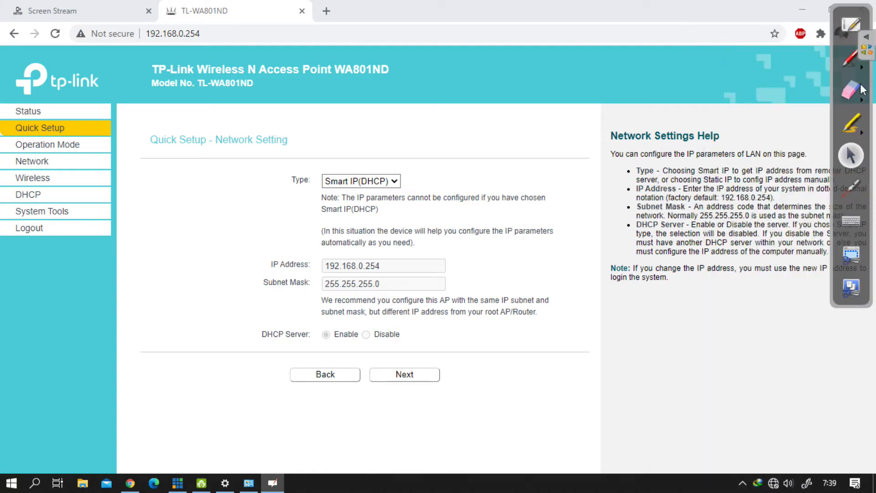
pyautogui.click(851, 23)
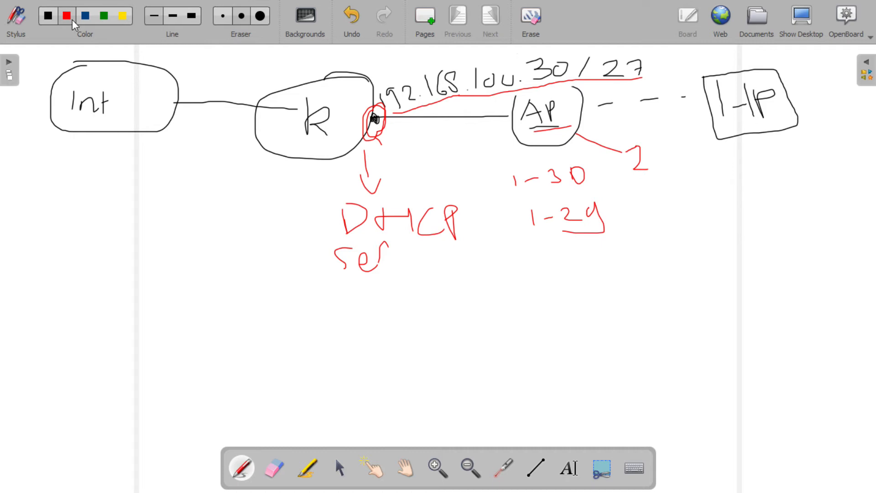
pyautogui.moveTo(627, 208)
pyautogui.mouseDown()
pyautogui.moveTo(624, 226)
pyautogui.moveTo(673, 226)
pyautogui.moveTo(690, 238)
pyautogui.moveTo(717, 225)
pyautogui.mouseUp()
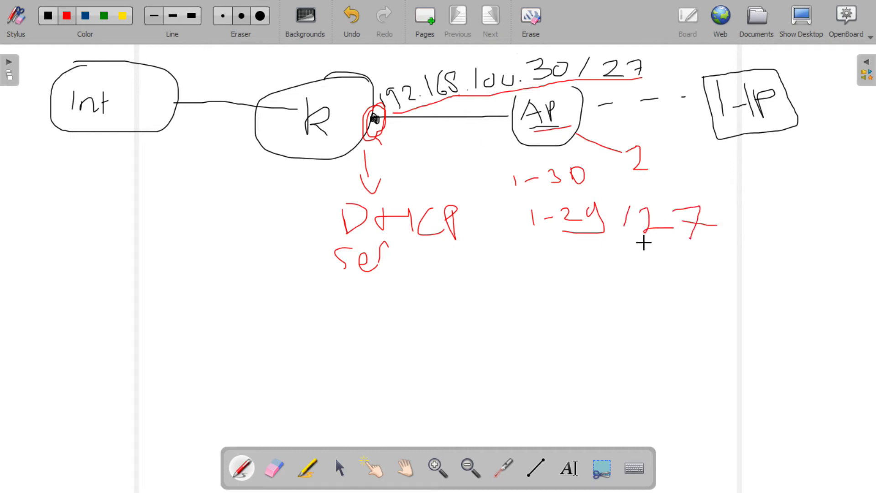
pyautogui.moveTo(637, 147)
pyautogui.mouseDown()
pyautogui.moveTo(643, 184)
pyautogui.moveTo(626, 144)
pyautogui.mouseUp()
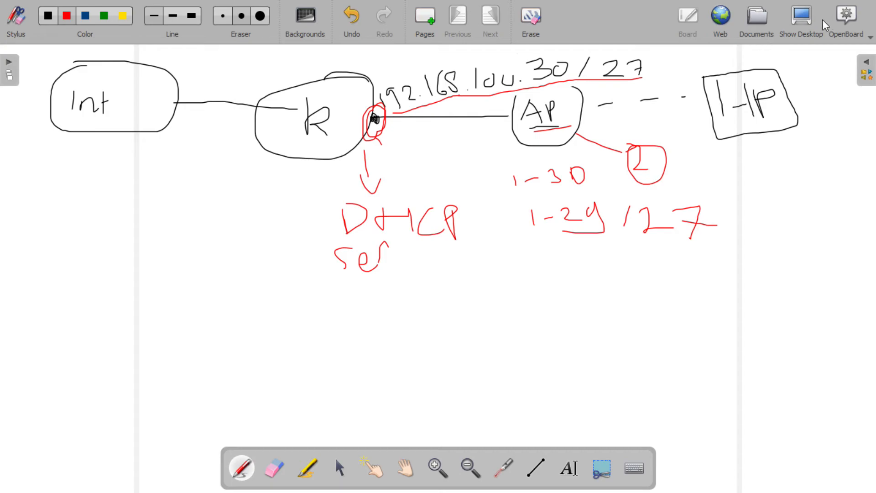
# Step: Return to Chrome and set the network type to Static IP with address 192.168.100.2, subnet mask 255.255.255.224 and the DHCP server disabled
pyautogui.click(796, 22)
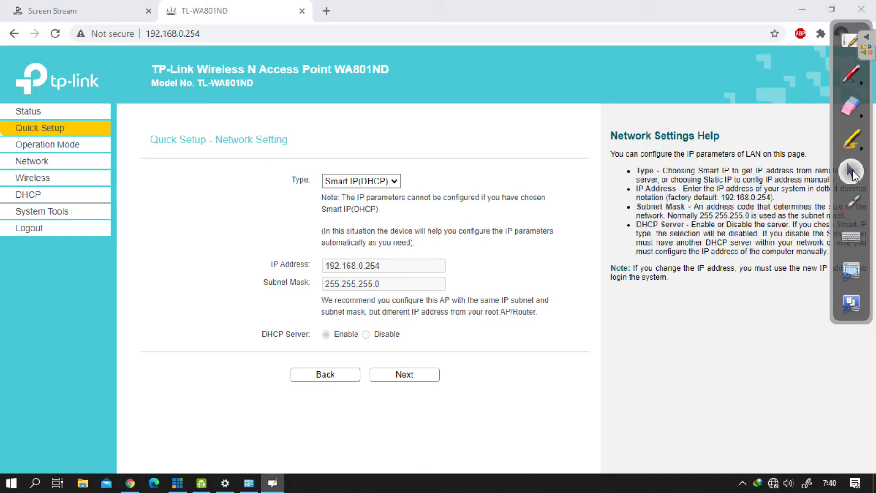
pyautogui.click(384, 182)
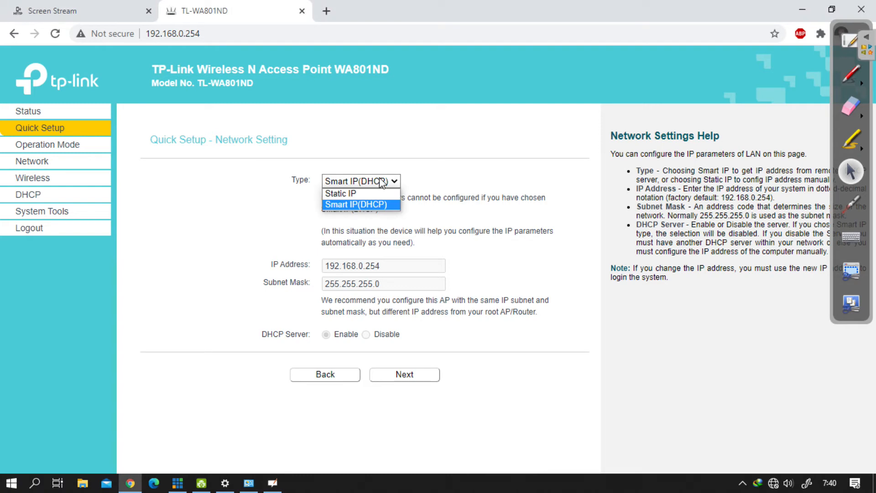
pyautogui.click(361, 193)
pyautogui.click(404, 267)
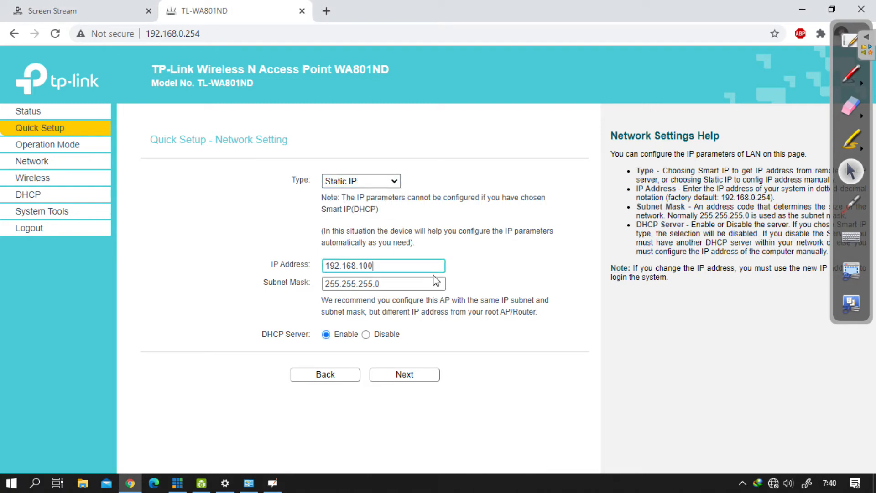
pyautogui.press('Tab')
pyautogui.click(436, 281)
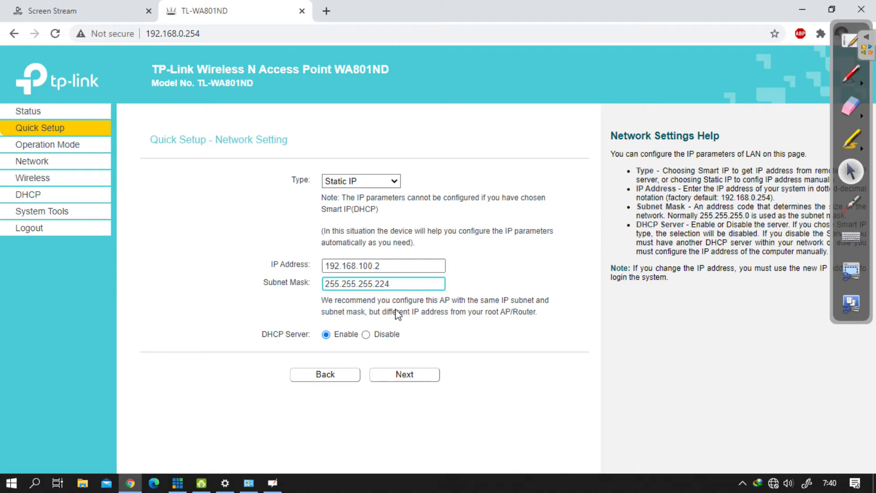
pyautogui.click(366, 335)
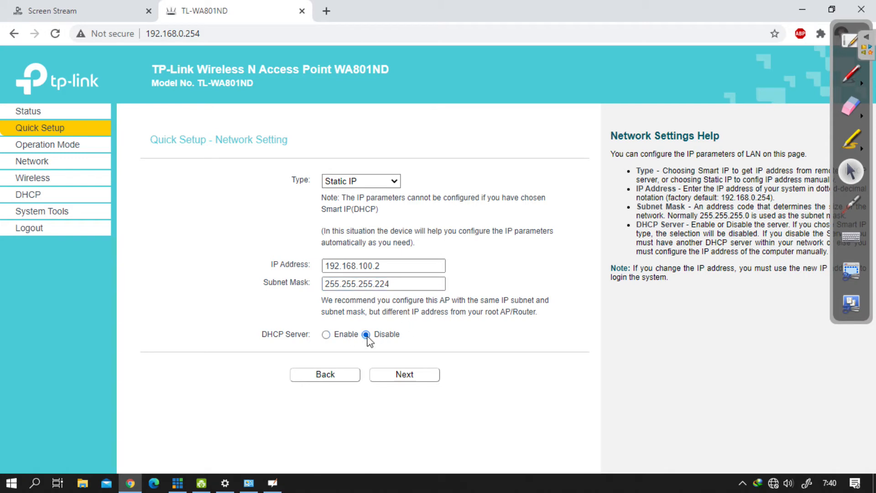
# Step: Switch to the OpenBoard whiteboard, circle the AP in blue and write an underlined "DHCP" below the 1-29/27 range
pyautogui.click(844, 42)
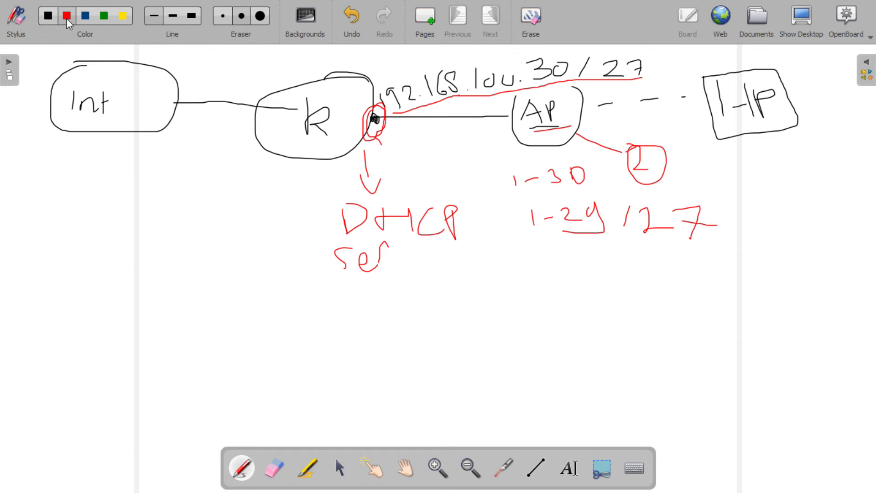
pyautogui.click(86, 16)
pyautogui.moveTo(519, 98)
pyautogui.mouseDown()
pyautogui.moveTo(505, 126)
pyautogui.moveTo(586, 112)
pyautogui.moveTo(510, 109)
pyautogui.moveTo(506, 120)
pyautogui.mouseUp()
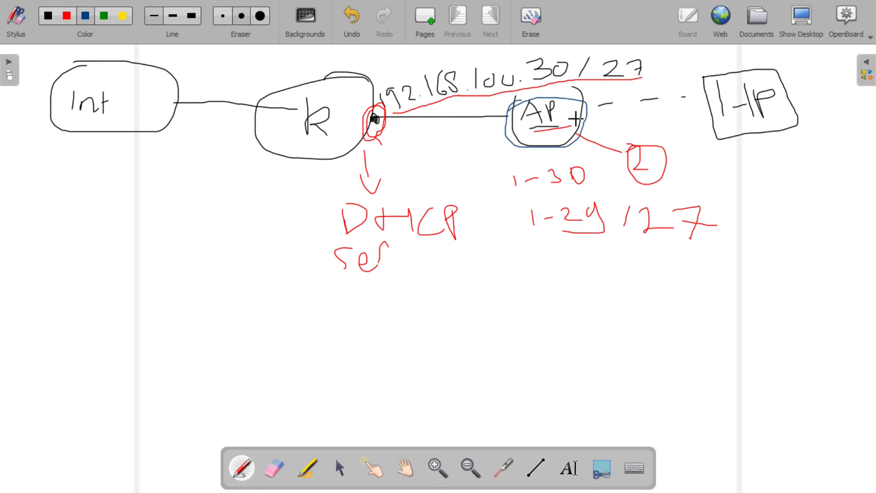
pyautogui.moveTo(573, 259)
pyautogui.mouseDown()
pyautogui.moveTo(573, 304)
pyautogui.moveTo(615, 298)
pyautogui.mouseUp()
pyautogui.moveTo(610, 285); pyautogui.dragTo(645, 283)
pyautogui.moveTo(646, 275)
pyautogui.mouseDown()
pyautogui.moveTo(651, 313)
pyautogui.moveTo(675, 305)
pyautogui.moveTo(684, 279)
pyautogui.mouseUp()
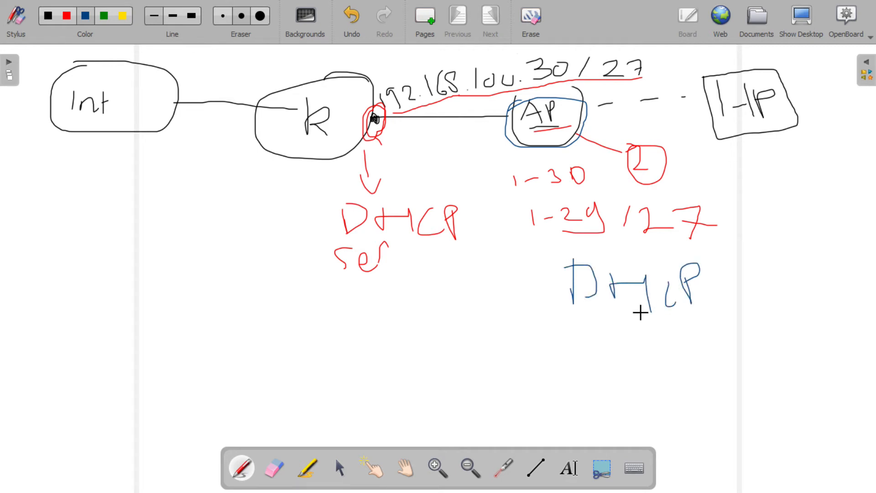
pyautogui.moveTo(574, 310); pyautogui.dragTo(673, 309)
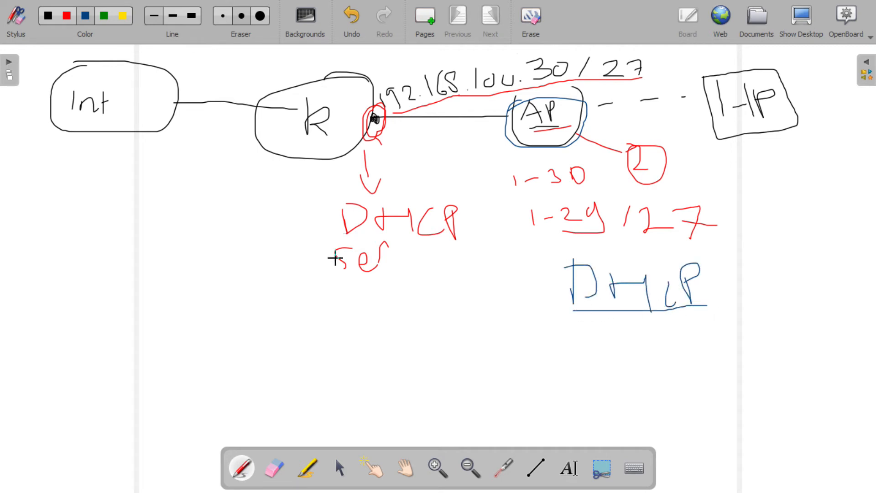
# Step: Underline the router's "DHCP Ser" label and the HP box in blue, add "IP" beside HP, and outline the router
pyautogui.moveTo(342, 235); pyautogui.dragTo(468, 243)
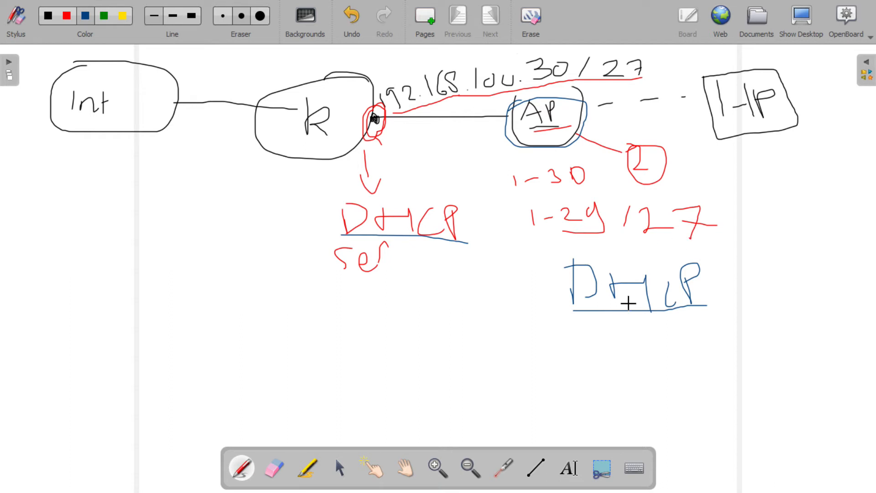
pyautogui.moveTo(354, 277); pyautogui.dragTo(374, 277)
pyautogui.moveTo(742, 147); pyautogui.dragTo(784, 139)
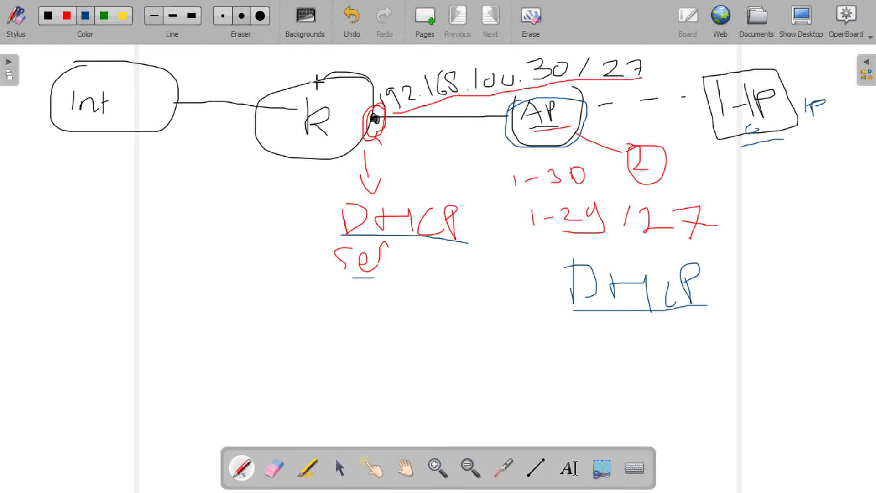
pyautogui.moveTo(253, 106); pyautogui.dragTo(298, 161)
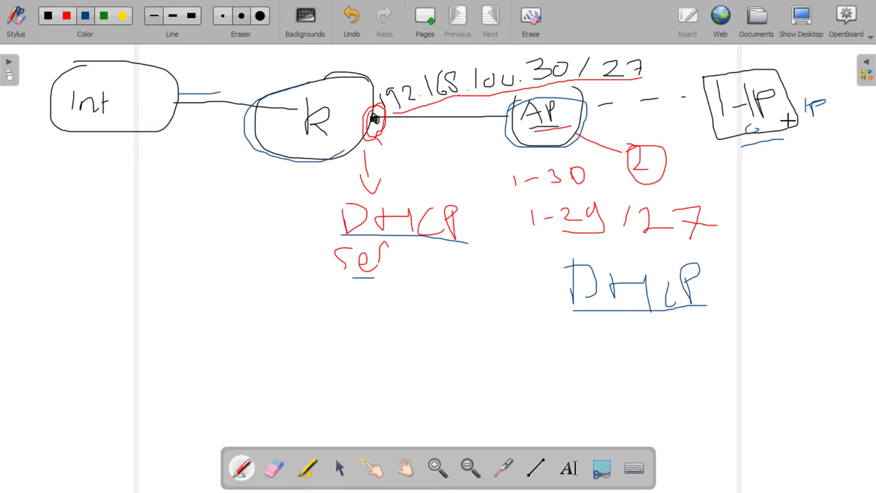
pyautogui.moveTo(761, 149); pyautogui.dragTo(823, 137)
# Step: Underline both DHCP labels again in blue and draw a loop around each of them
pyautogui.moveTo(343, 237); pyautogui.dragTo(474, 245)
pyautogui.moveTo(574, 310); pyautogui.dragTo(708, 312)
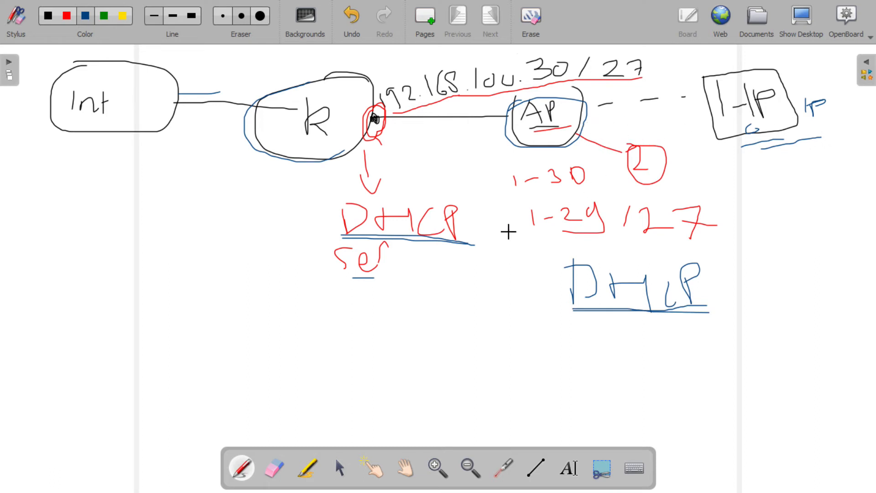
pyautogui.moveTo(566, 259)
pyautogui.mouseDown()
pyautogui.moveTo(588, 325)
pyautogui.moveTo(719, 290)
pyautogui.moveTo(575, 248)
pyautogui.moveTo(550, 264)
pyautogui.mouseUp()
pyautogui.moveTo(330, 199)
pyautogui.mouseDown()
pyautogui.moveTo(315, 235)
pyautogui.moveTo(467, 274)
pyautogui.moveTo(405, 193)
pyautogui.moveTo(330, 199)
pyautogui.mouseUp()
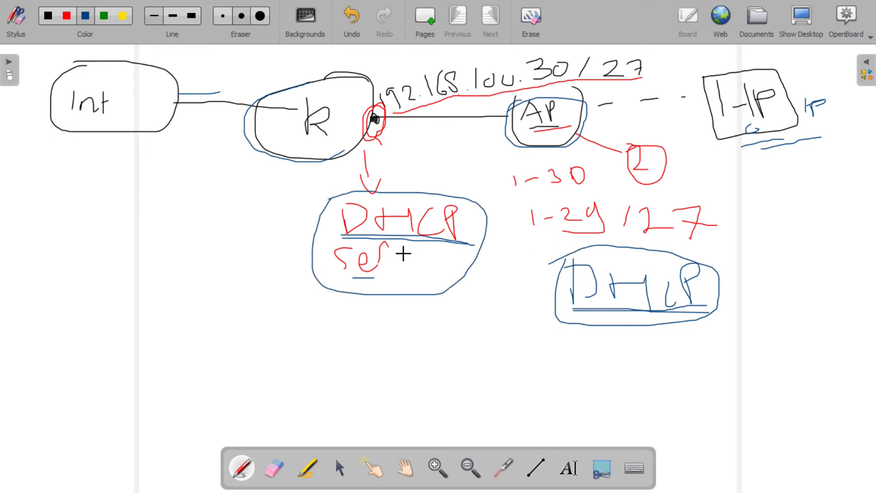
pyautogui.moveTo(342, 236); pyautogui.dragTo(389, 237)
# Step: Cross out the AP's DHCP label in blue, and add a green tick above the router's DHCP and a green cross above the AP's
pyautogui.moveTo(710, 312); pyautogui.dragTo(621, 310)
pyautogui.moveTo(709, 277); pyautogui.dragTo(623, 310)
pyautogui.moveTo(629, 278); pyautogui.dragTo(704, 325)
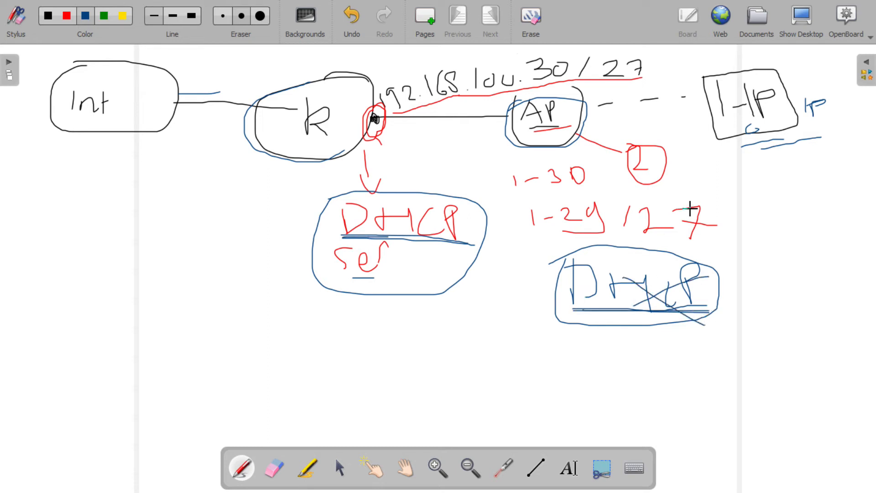
pyautogui.click(103, 16)
pyautogui.moveTo(417, 181)
pyautogui.mouseDown()
pyautogui.moveTo(436, 185)
pyautogui.moveTo(462, 164)
pyautogui.mouseUp()
pyautogui.moveTo(706, 194)
pyautogui.mouseDown()
pyautogui.moveTo(729, 188)
pyautogui.moveTo(743, 211)
pyautogui.mouseUp()
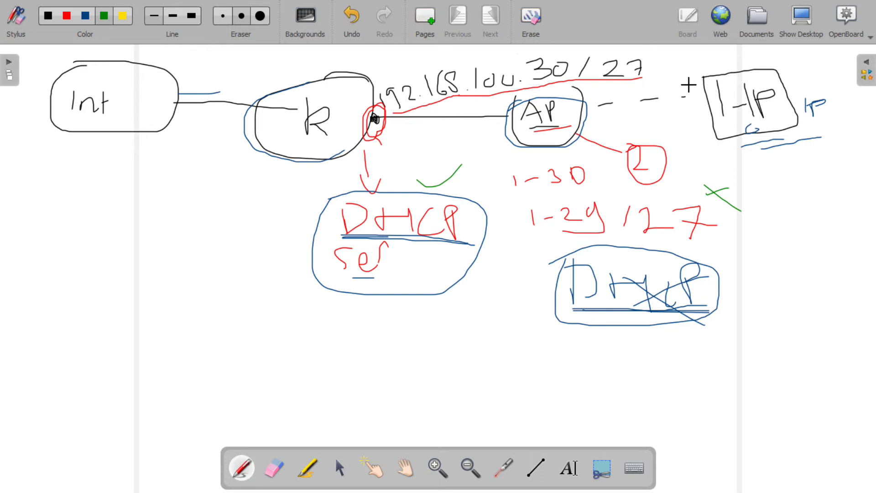
# Step: Draw a green line from HP to the AP, mark the router in green, and write "HP" with crossed-out 2s below the HP box
pyautogui.moveTo(619, 120); pyautogui.dragTo(534, 125)
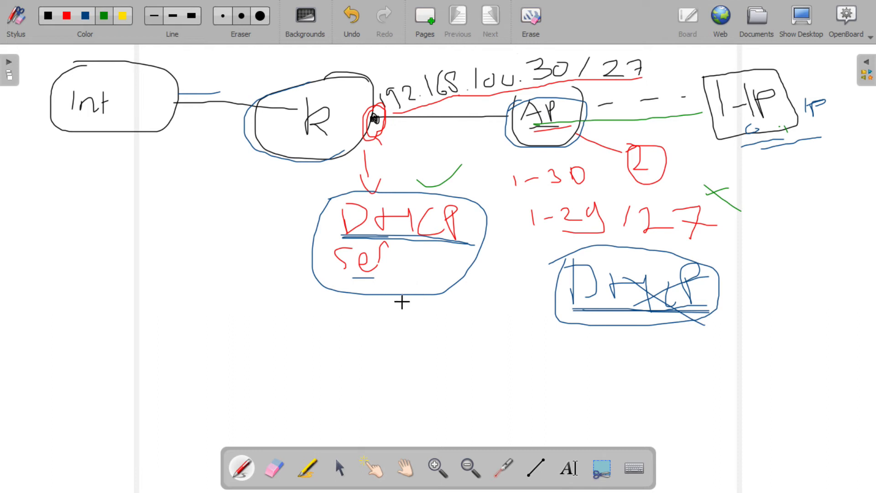
pyautogui.moveTo(305, 175); pyautogui.dragTo(333, 168)
pyautogui.moveTo(795, 223)
pyautogui.mouseDown()
pyautogui.moveTo(795, 246)
pyautogui.moveTo(834, 259)
pyautogui.moveTo(802, 306)
pyautogui.mouseUp()
pyautogui.moveTo(847, 274)
pyautogui.mouseDown()
pyautogui.moveTo(807, 308)
pyautogui.moveTo(837, 314)
pyautogui.mouseUp()
pyautogui.moveTo(786, 180)
pyautogui.mouseDown()
pyautogui.moveTo(823, 157)
pyautogui.moveTo(817, 192)
pyautogui.mouseUp()
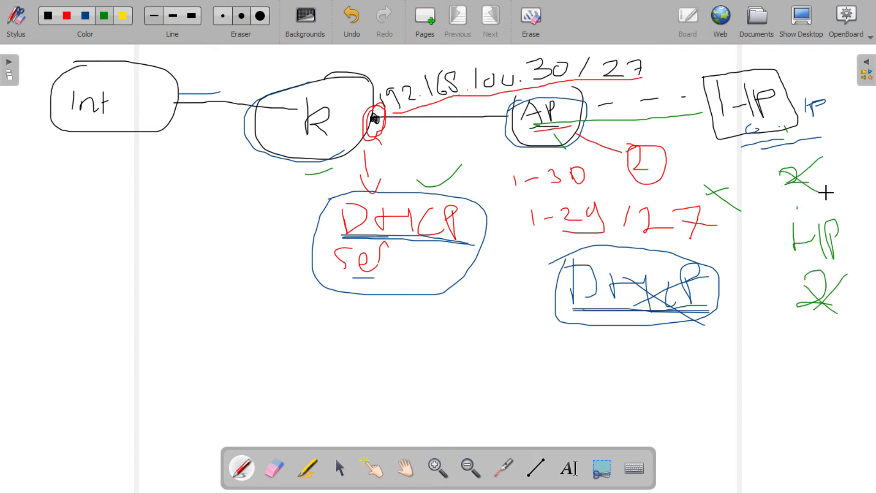
# Step: Switch from the whiteboard's pen to its selection tool and return to the Quick Setup Network Setting page in Chrome
pyautogui.click(846, 17)
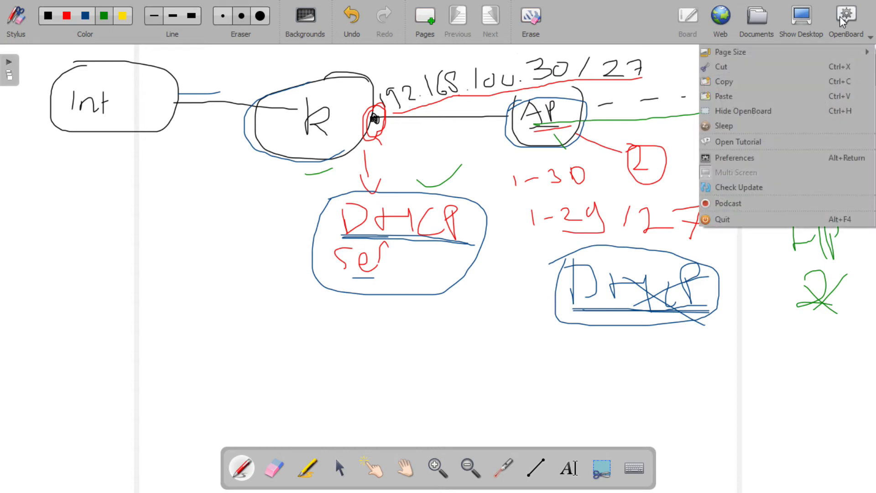
pyautogui.click(781, 296)
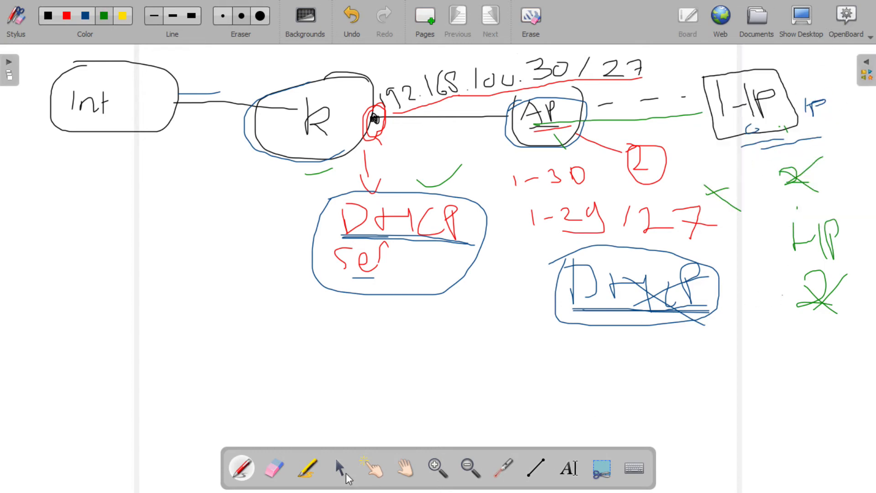
pyautogui.click(340, 468)
pyautogui.click(801, 23)
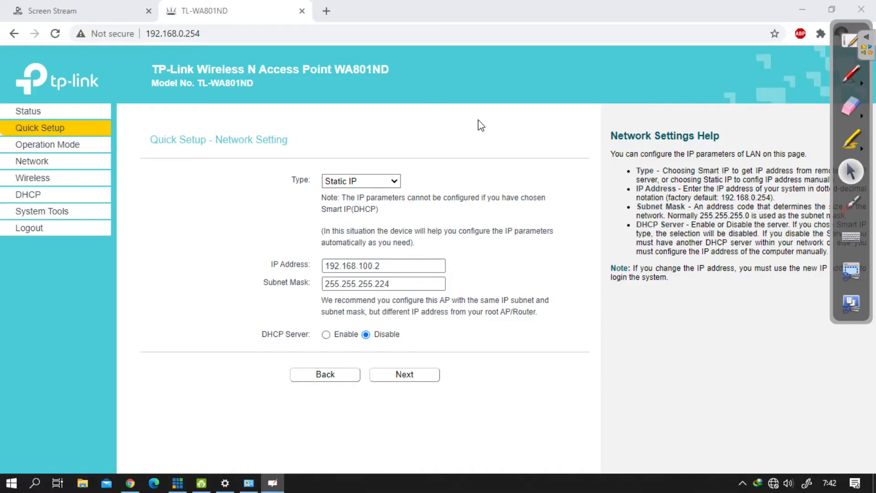
# Step: Accept the static IP 192.168.100.2 network settings and continue to the Quick Setup review page
pyautogui.click(393, 266)
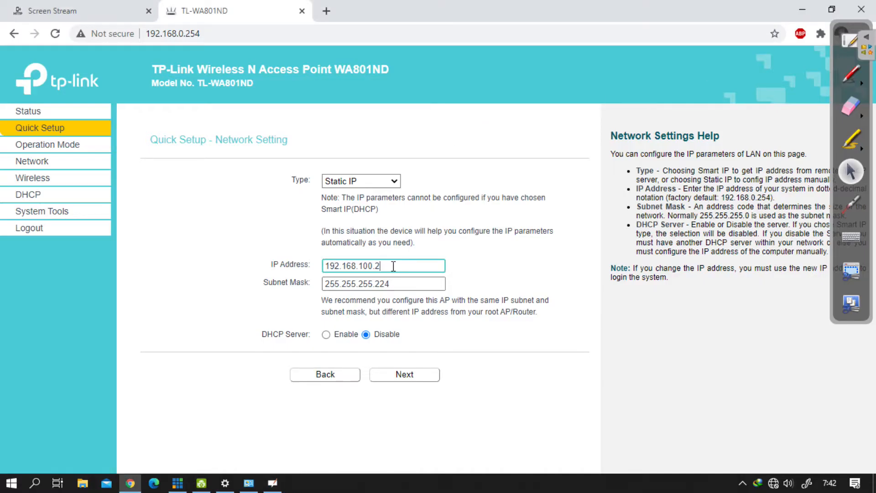
pyautogui.click(417, 377)
pyautogui.scroll(-1, 391, 242)
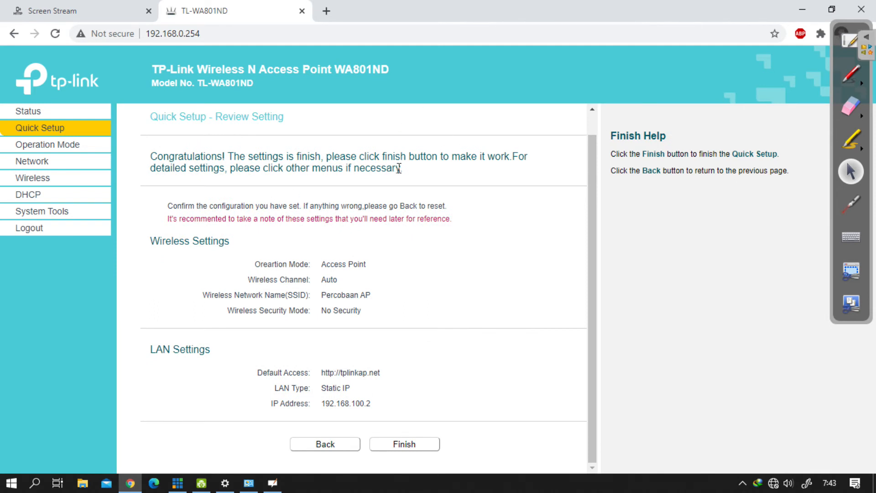
# Step: Review the operation mode, SSID, security mode, default access address and IP address in the Quick Setup summary
pyautogui.tripleClick(326, 270)
pyautogui.doubleClick(333, 297)
pyautogui.moveTo(338, 311); pyautogui.dragTo(339, 320)
pyautogui.click(339, 377)
pyautogui.doubleClick(361, 403)
pyautogui.click(388, 405)
pyautogui.doubleClick(385, 401)
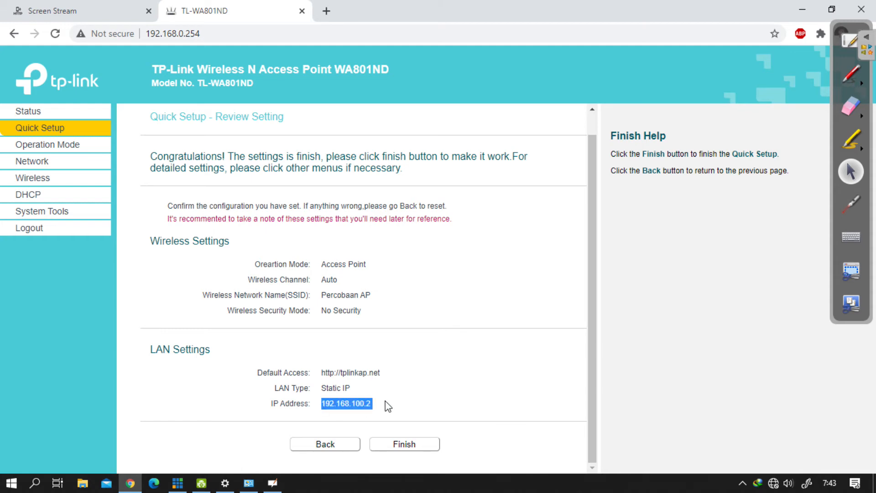
pyautogui.click(391, 211)
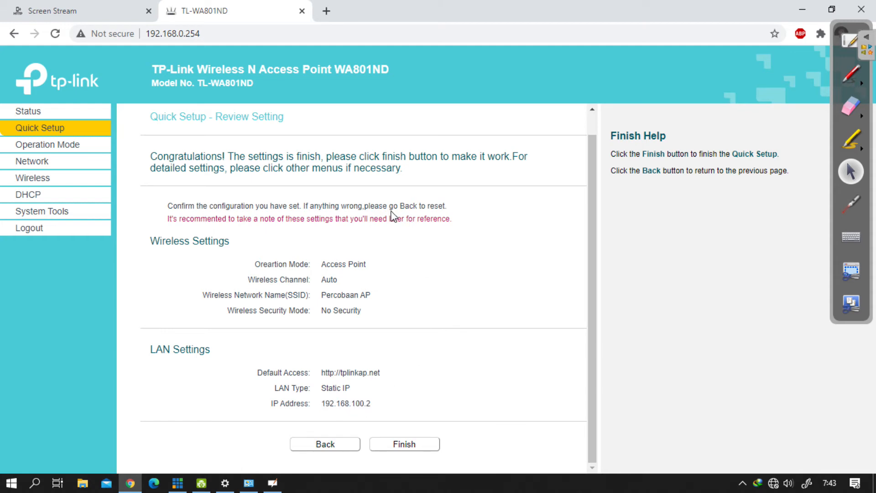
# Step: Finish the Quick Setup to apply the reviewed settings and reboot the access point
pyautogui.click(395, 442)
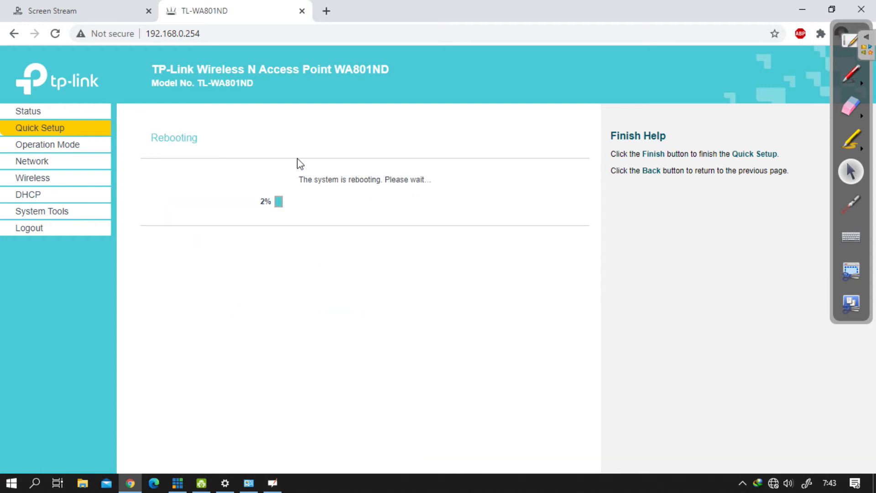
pyautogui.moveTo(338, 192); pyautogui.dragTo(362, 191)
pyautogui.click(378, 192)
pyautogui.doubleClick(190, 137)
pyautogui.click(224, 107)
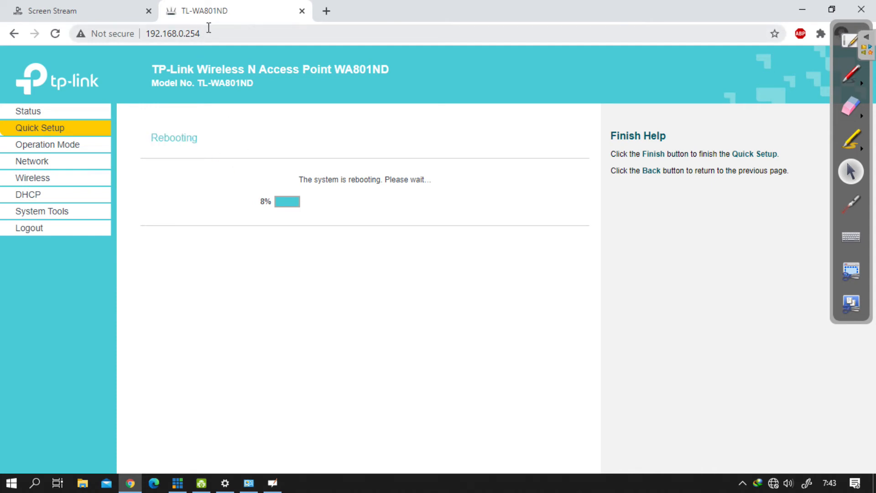
# Step: Try to open the access point's new address 192.168.100.2 in the browser
pyautogui.click(180, 33)
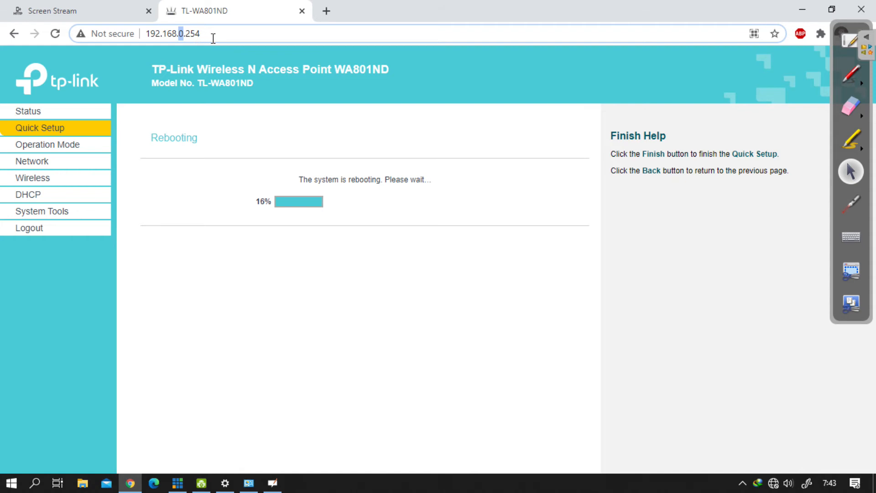
pyautogui.write('100')
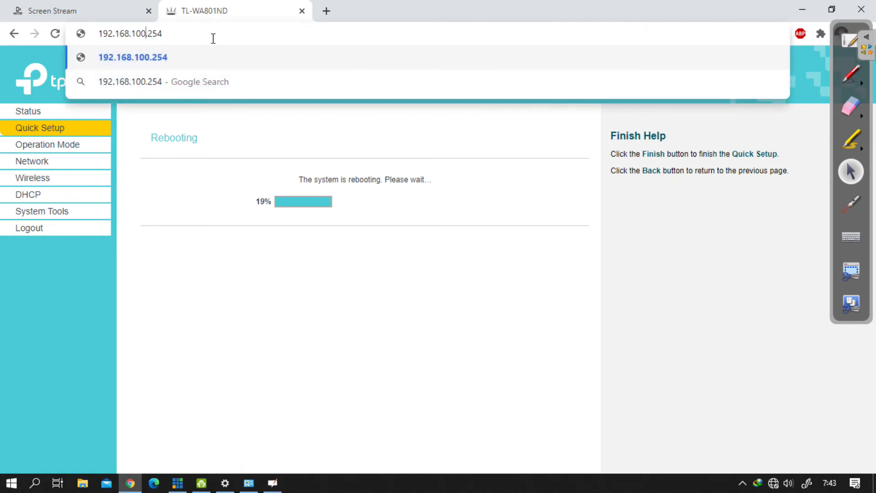
pyautogui.hotkey('shift', 'Left')
pyautogui.press('BackSpace')
pyautogui.press('Return')
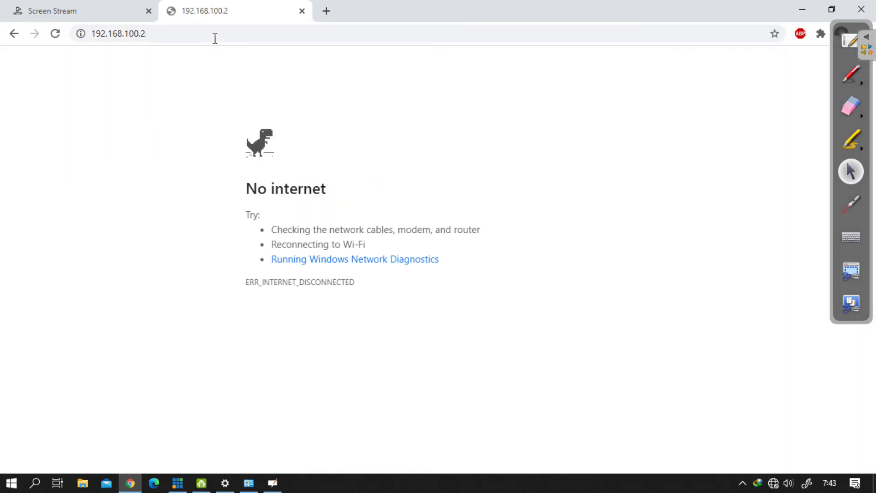
# Step: Open the Internet Protocol Version 4 (TCP/IPv4) properties of the Ethernet adapter from the Windows network settings
pyautogui.rightClick(773, 483)
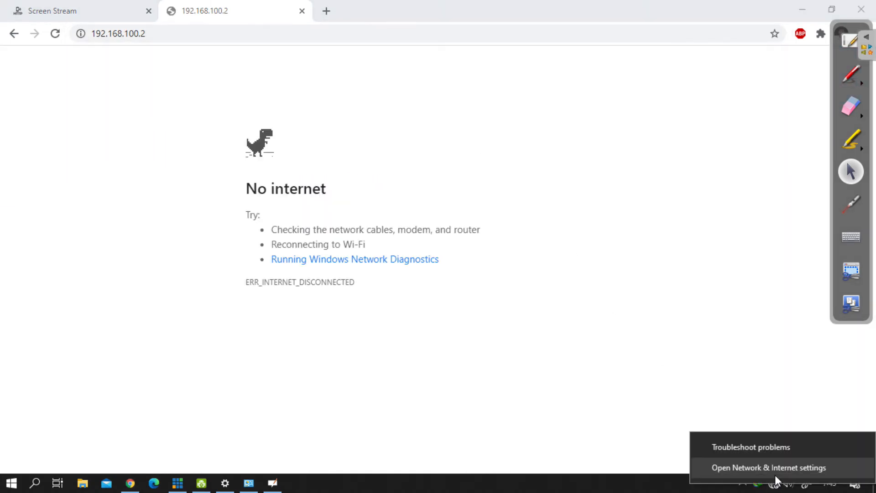
pyautogui.click(775, 472)
pyautogui.click(397, 323)
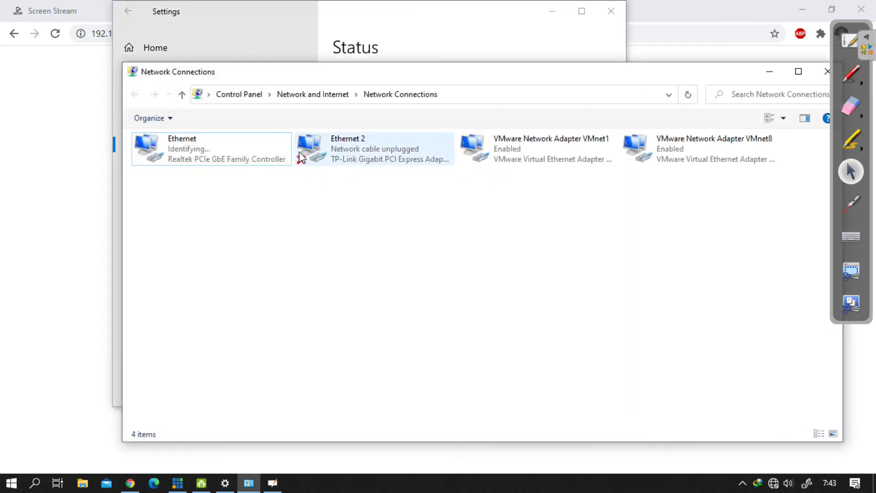
pyautogui.rightClick(189, 157)
pyautogui.click(148, 275)
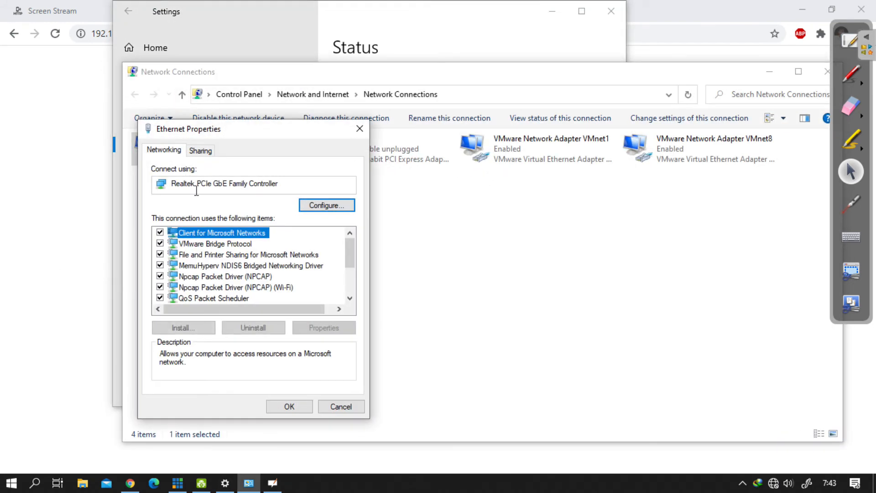
pyautogui.scroll(-2, 272, 244)
pyautogui.doubleClick(272, 245)
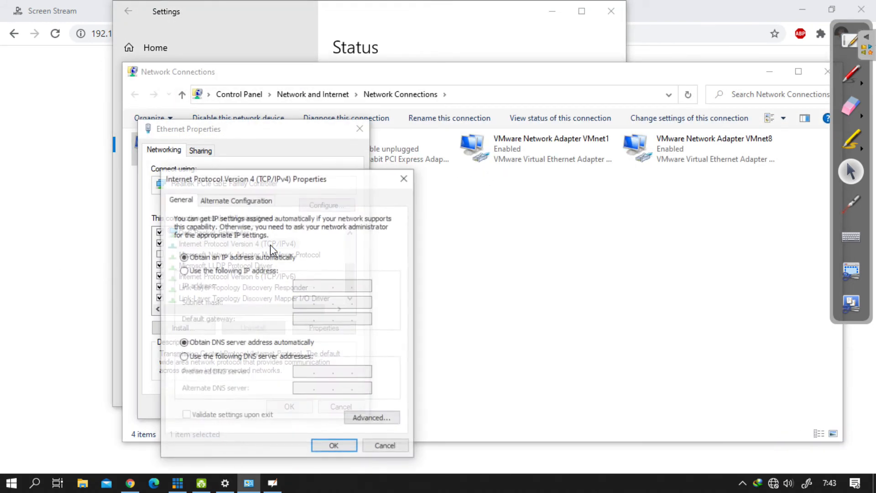
# Step: Give the Ethernet adapter the static IP address 192.168.100.1 with subnet mask 255.255.255.224 and apply it
pyautogui.click(232, 270)
pyautogui.click(304, 288)
pyautogui.write('192 . ')
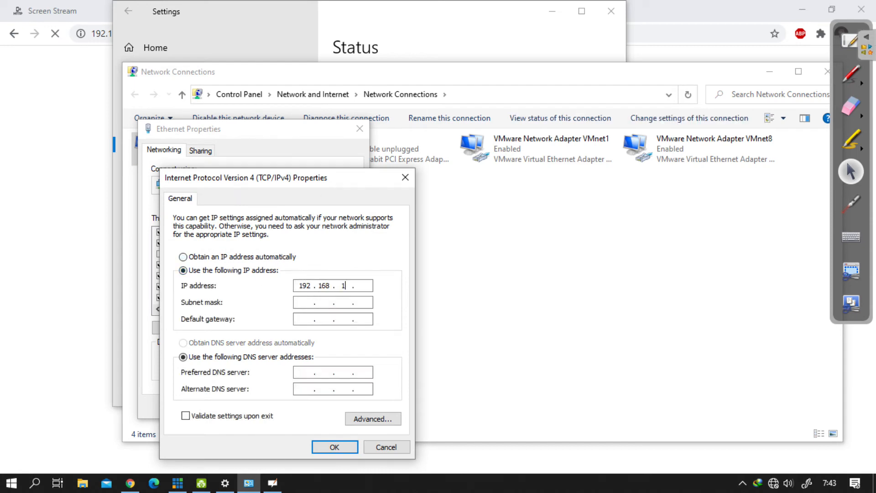
pyautogui.write('168 . 100 . 1')
pyautogui.press('Tab')
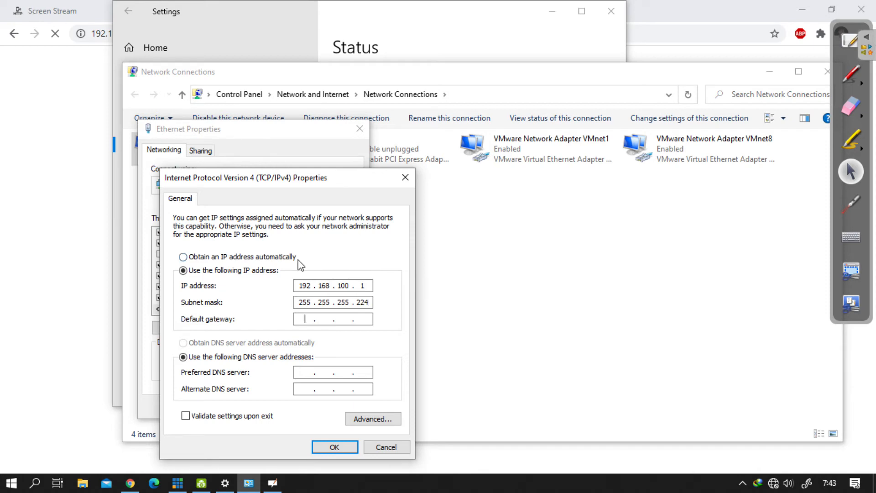
pyautogui.click(334, 447)
pyautogui.click(287, 400)
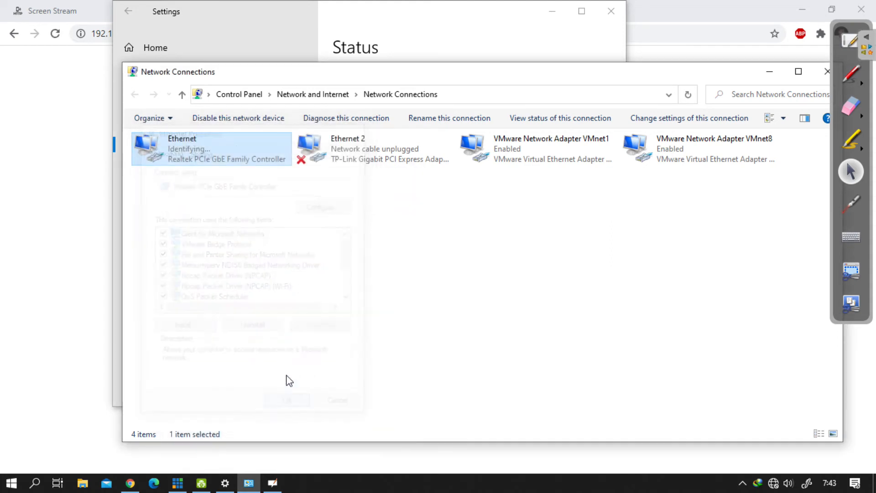
# Step: Return to Chrome and reload 192.168.100.2 to reach the access point's login page
pyautogui.click(24, 119)
pyautogui.press('F5')
pyautogui.click(198, 36)
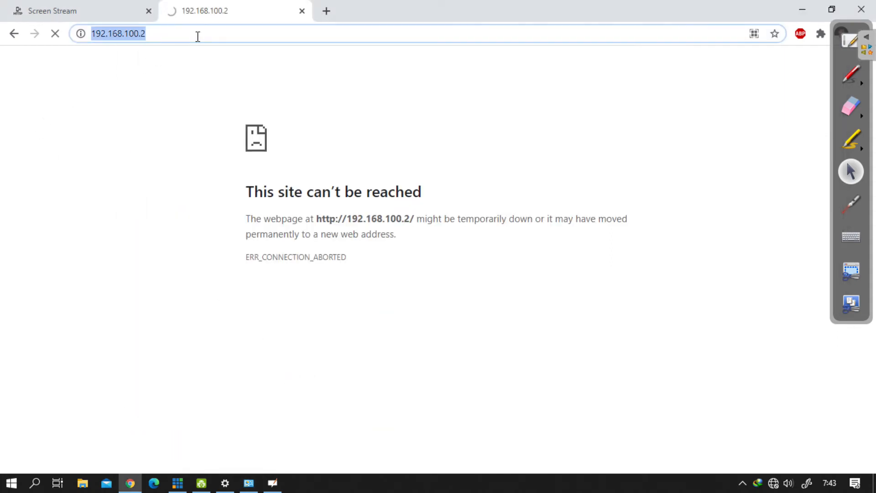
pyautogui.press('Return')
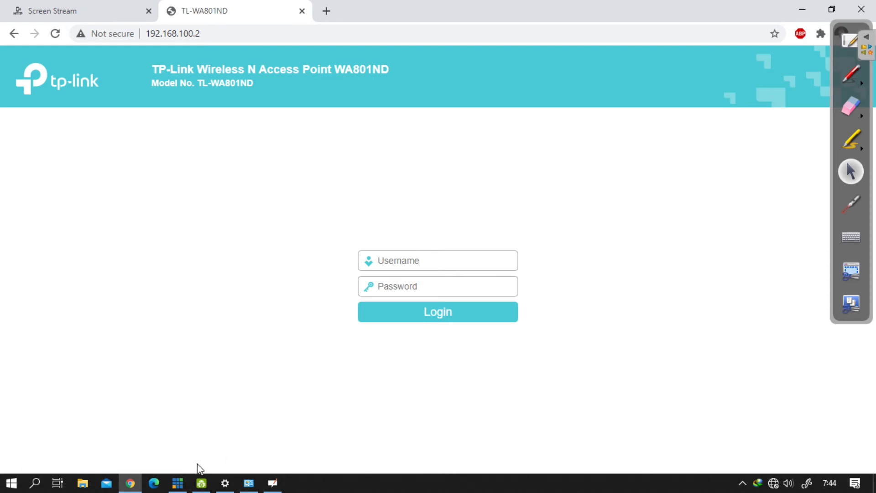
# Step: Switch to vMix, circle the network status icon in green with the annotation pen, and restore the selection tool
pyautogui.click(178, 483)
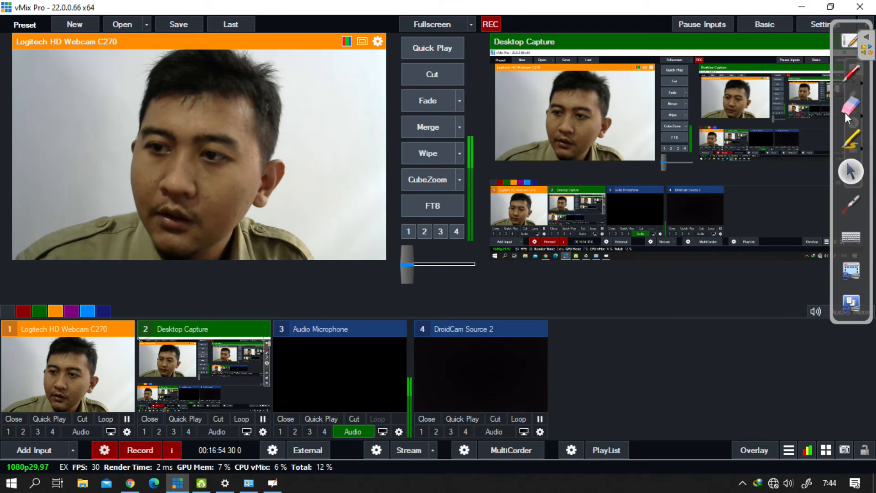
pyautogui.click(852, 76)
pyautogui.moveTo(771, 474); pyautogui.dragTo(773, 490)
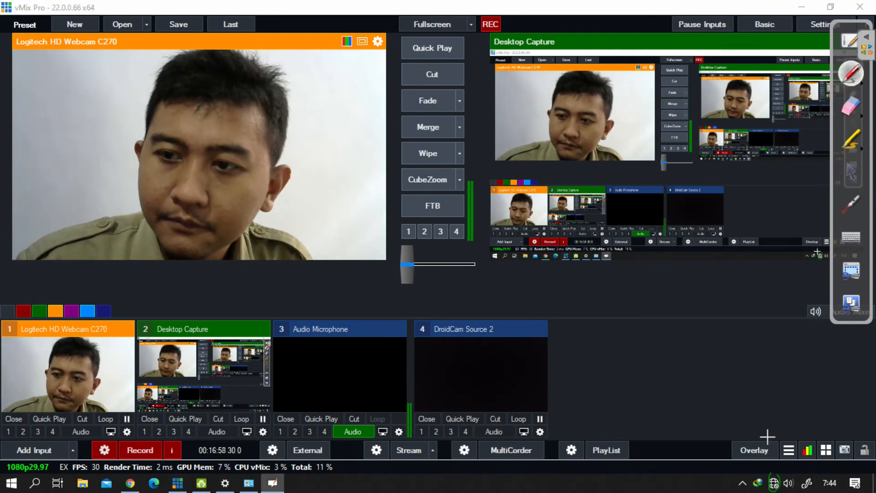
pyautogui.click(850, 171)
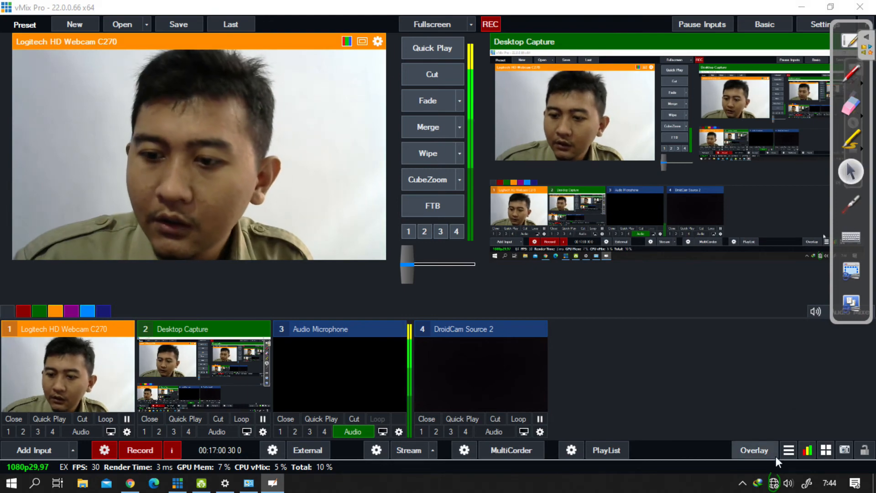
# Step: Reopen the Ethernet adapter's TCP/IPv4 properties through the Windows network adapter options
pyautogui.rightClick(773, 483)
pyautogui.click(771, 466)
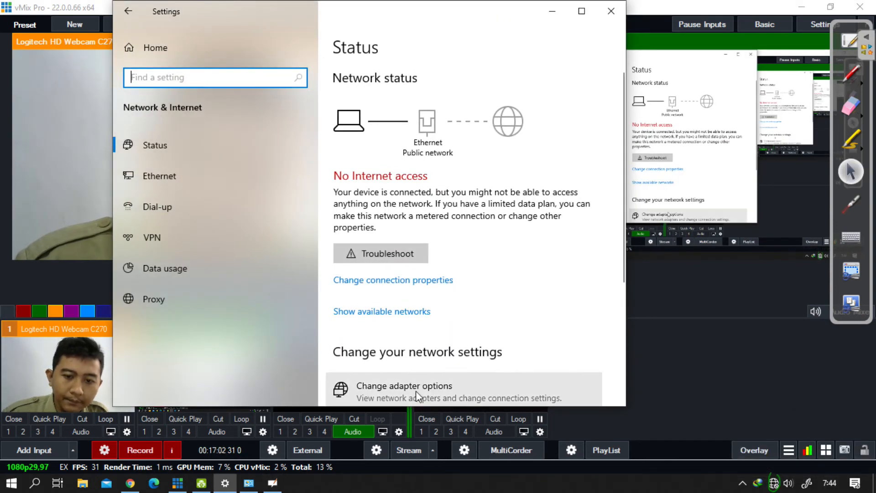
pyautogui.click(403, 387)
pyautogui.rightClick(218, 153)
pyautogui.click(148, 272)
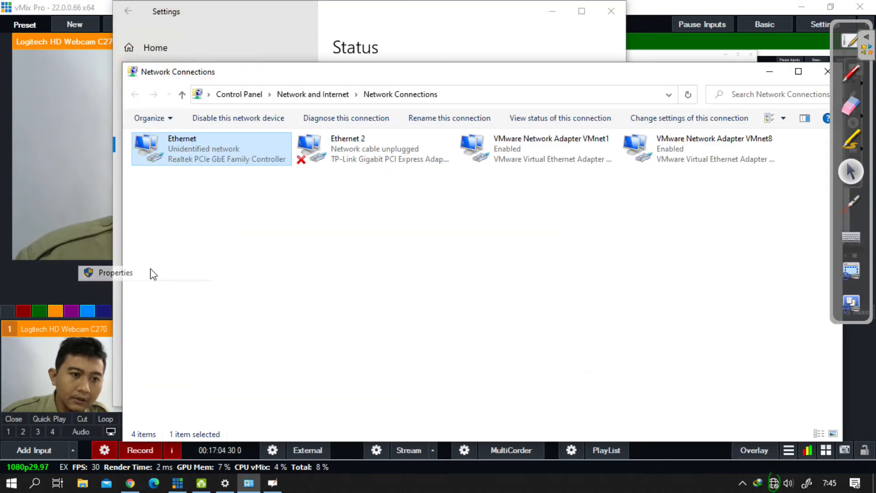
pyautogui.scroll(-2, 271, 247)
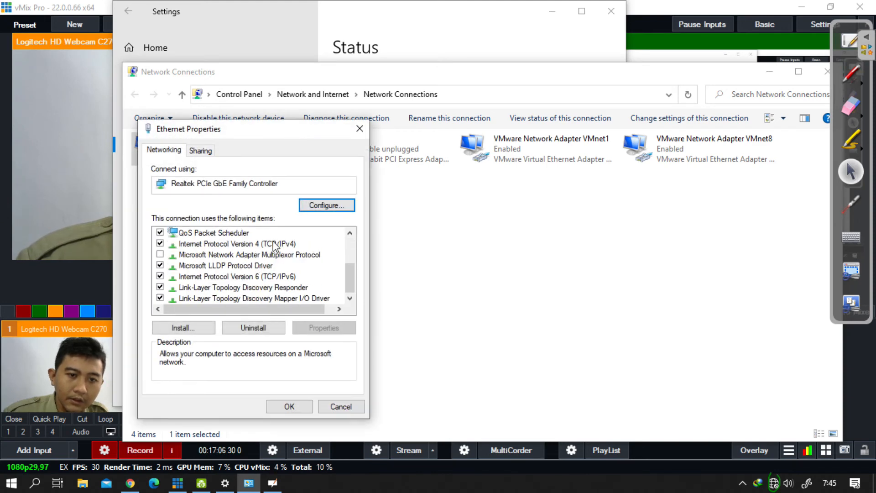
pyautogui.doubleClick(273, 243)
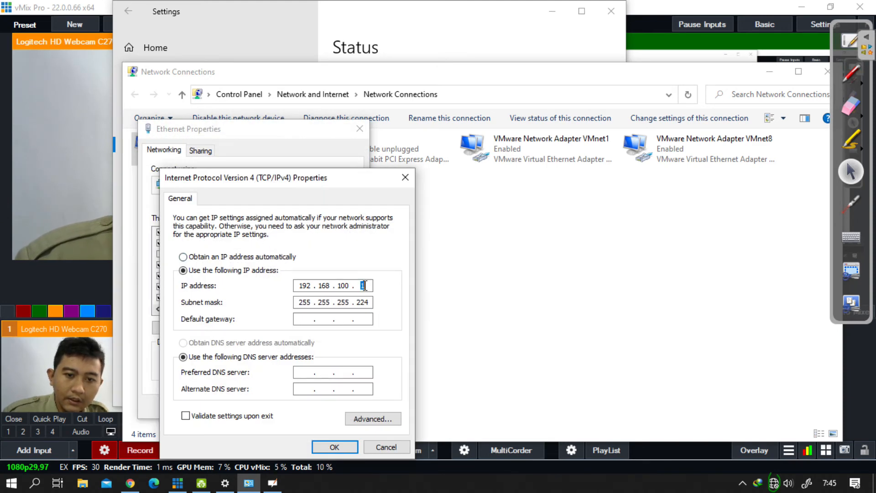
# Step: Set the adapter's default gateway to 192.168.100.30 and its IP address to 192.168.100.3
pyautogui.click(304, 318)
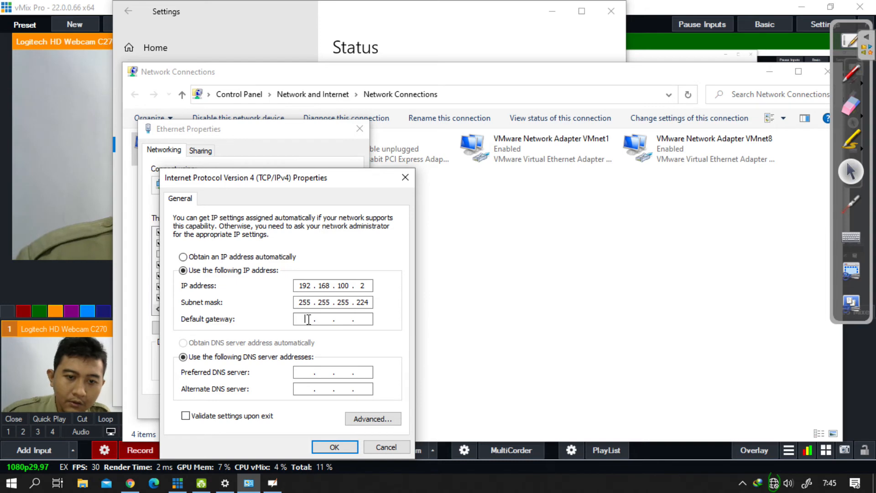
pyautogui.write('192168')
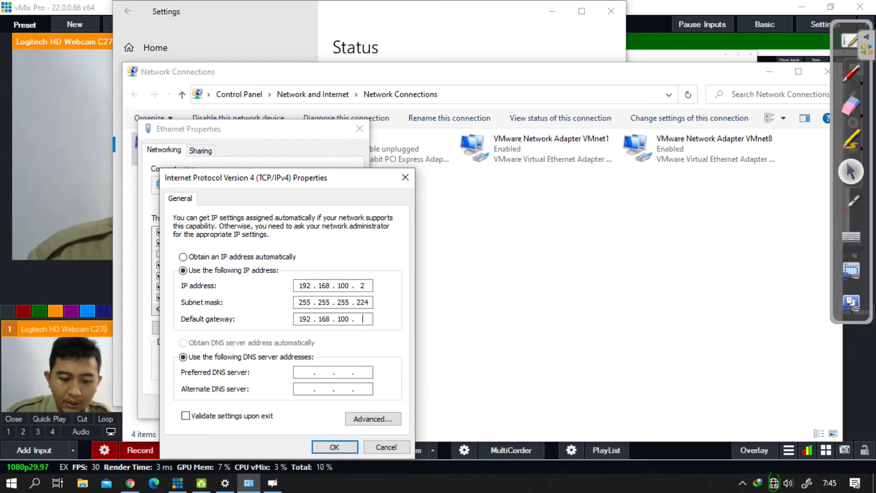
pyautogui.write('1003')
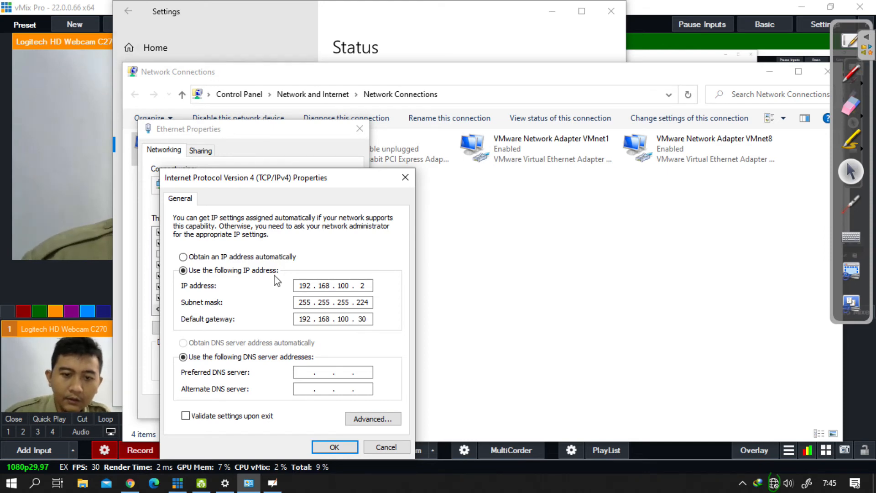
pyautogui.write('38.8.8.8')
# Step: Enter 8.8.8.8 as both the preferred and alternate DNS server and try to apply the settings
pyautogui.press('Tab')
pyautogui.write('8.8.8.8')
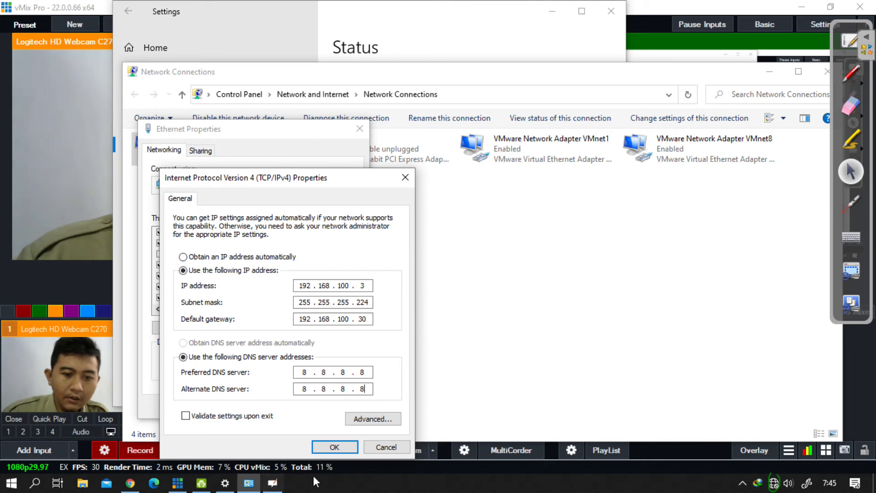
pyautogui.click(352, 447)
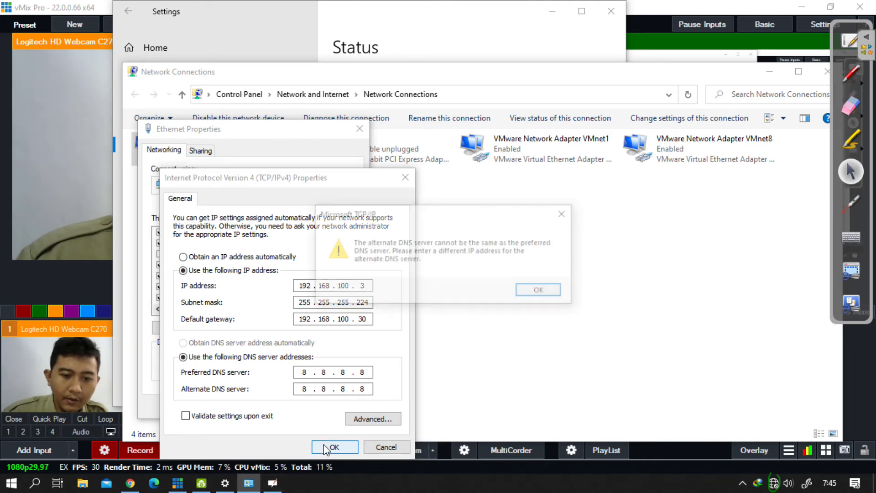
pyautogui.click(542, 292)
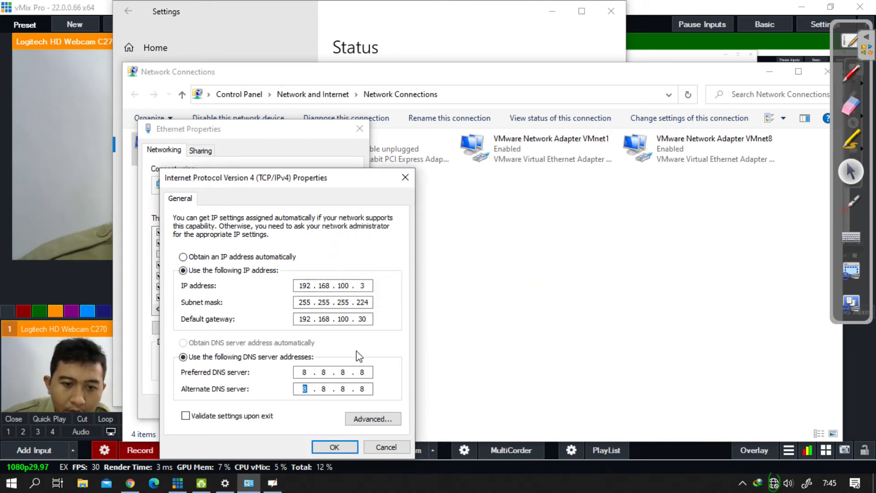
pyautogui.click(340, 447)
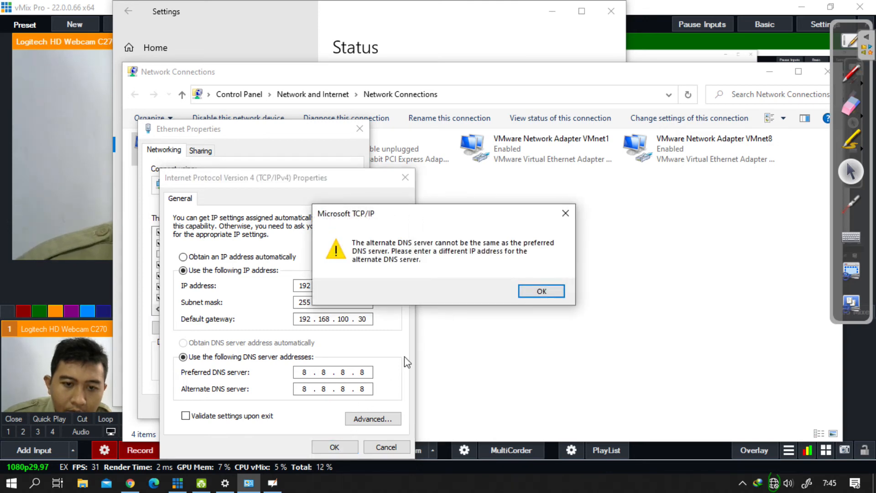
pyautogui.click(541, 291)
# Step: Change the alternate DNS server to 8.8.4.4 and apply the Ethernet adapter's settings
pyautogui.press('BackSpace')
pyautogui.press('BackSpace')
pyautogui.write('4.4')
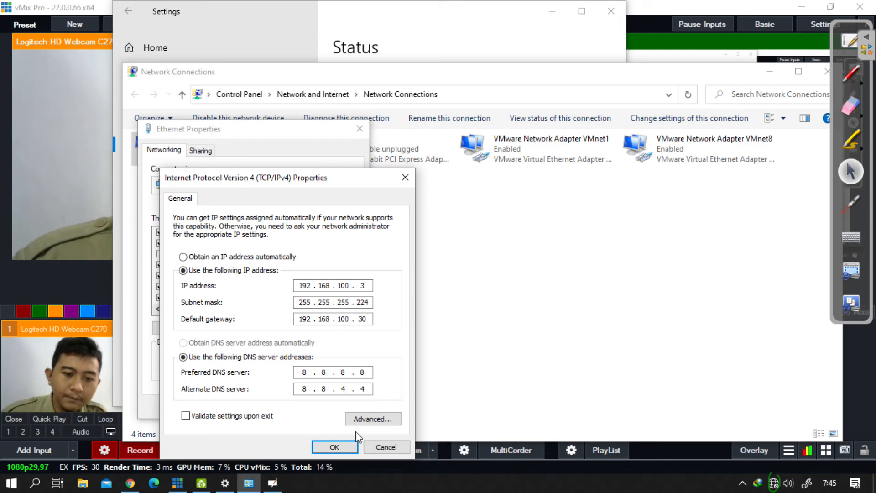
pyautogui.click(335, 446)
pyautogui.click(312, 405)
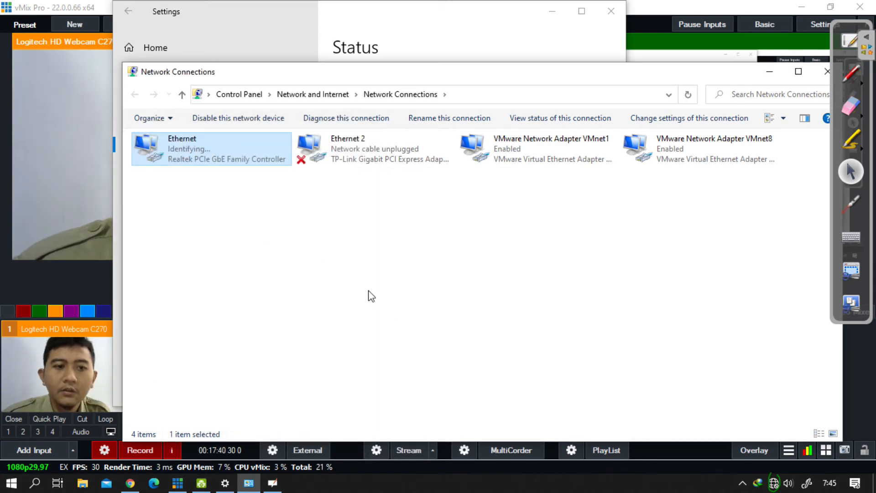
pyautogui.click(215, 147)
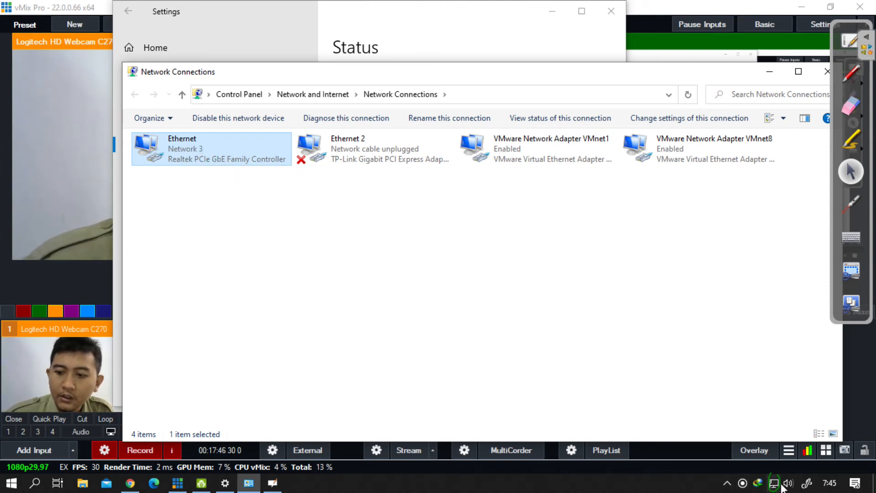
# Step: Switch to Chrome and reload the Screen Stream page at 192.168.100.16:8080 to show the phone's screen
pyautogui.click(62, 271)
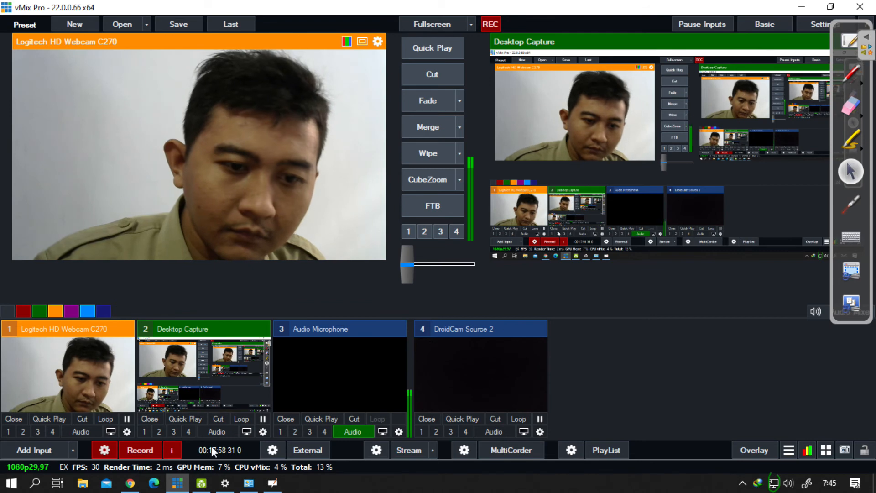
pyautogui.click(130, 483)
pyautogui.click(114, 13)
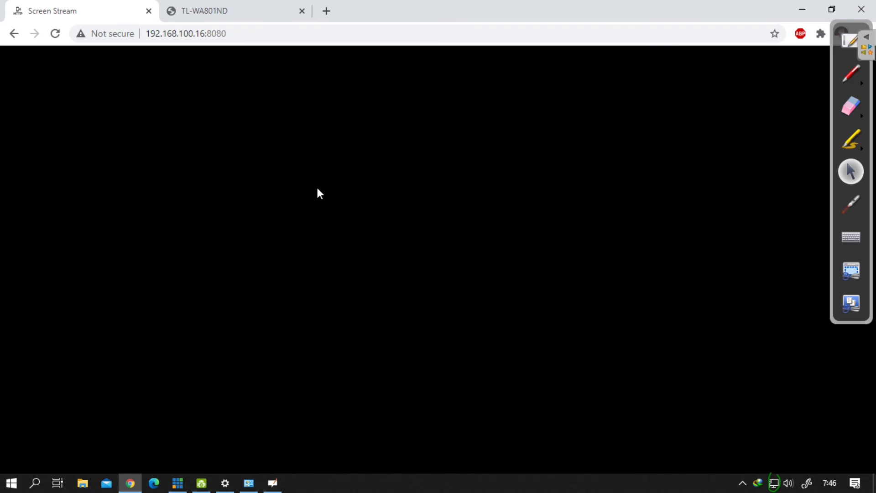
pyautogui.moveTo(234, 146)
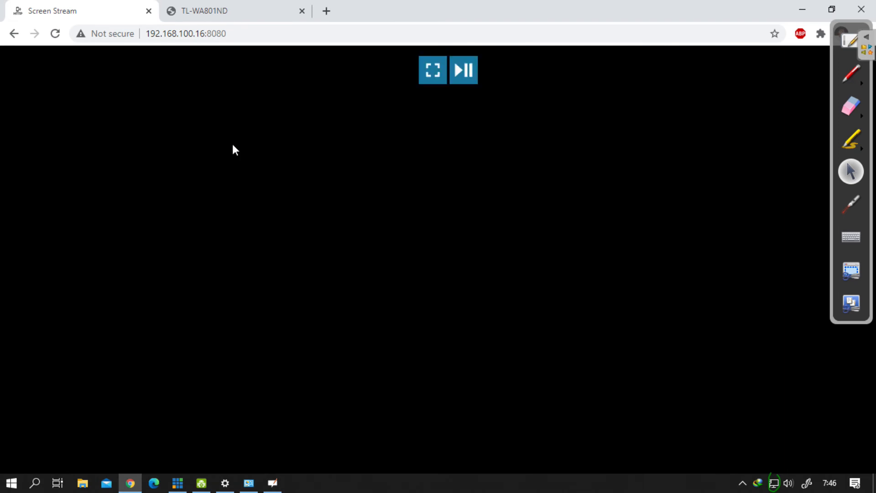
pyautogui.click(251, 33)
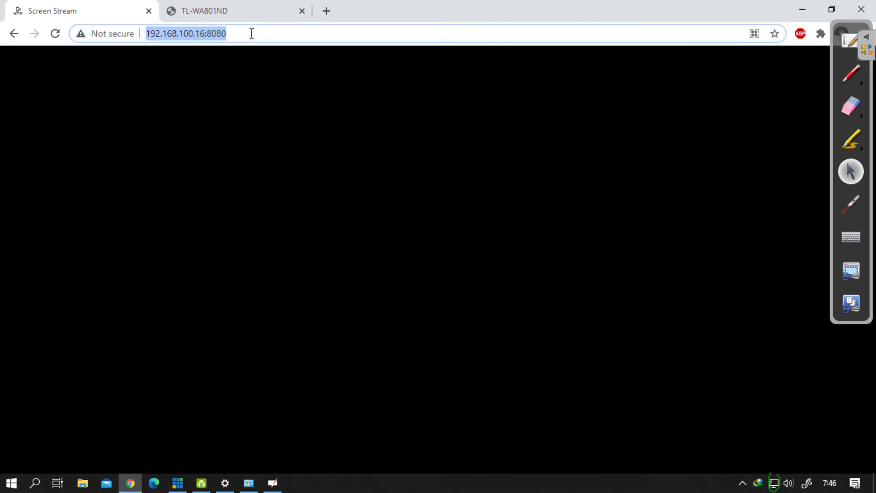
pyautogui.press('Return')
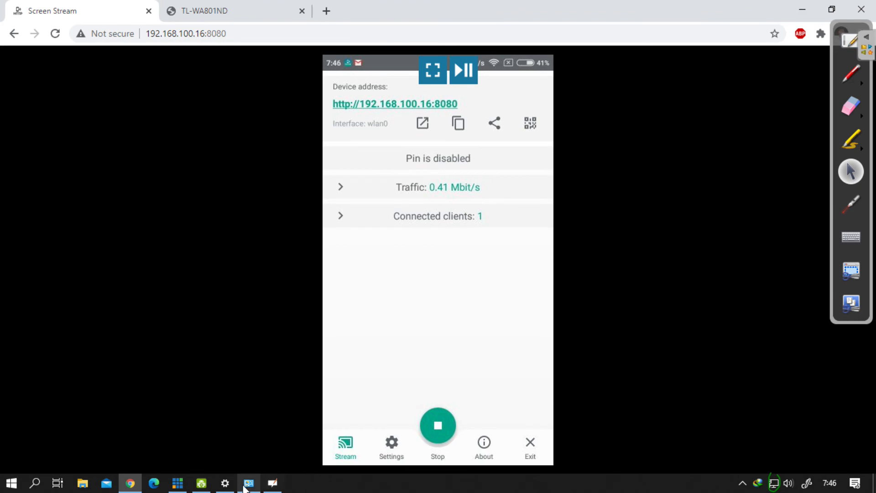
# Step: Refresh the phone's stream in Chrome to view its connection to the access point at 192.168.100.2, and return to vMix
pyautogui.click(201, 483)
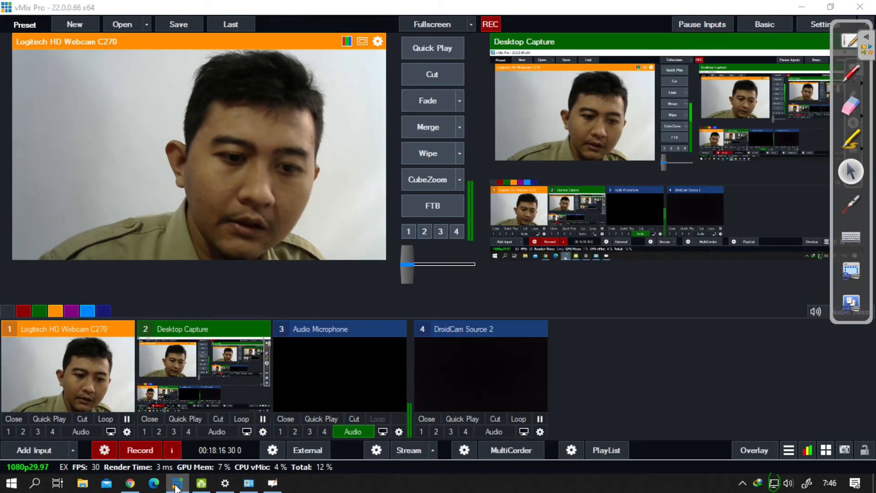
pyautogui.click(202, 484)
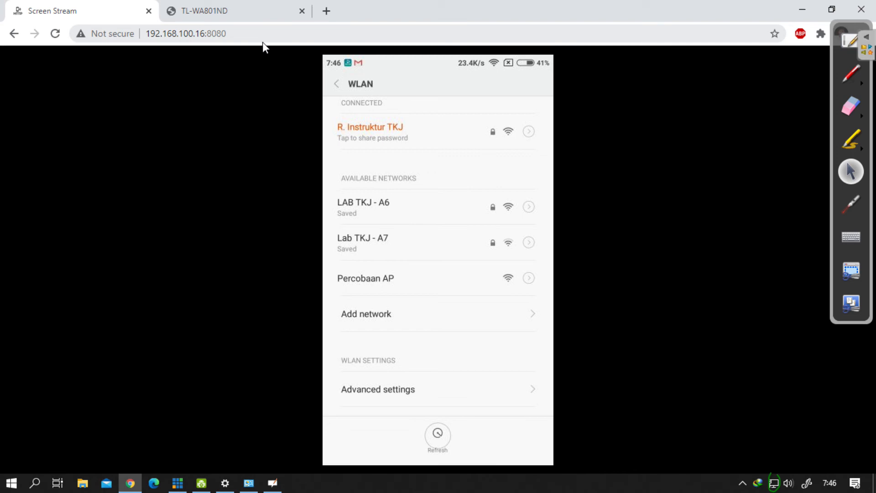
pyautogui.click(354, 39)
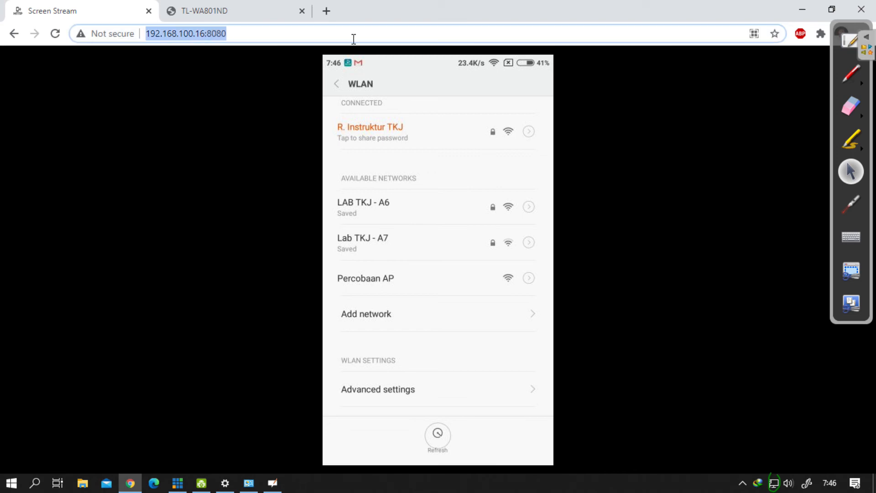
pyautogui.press('Return')
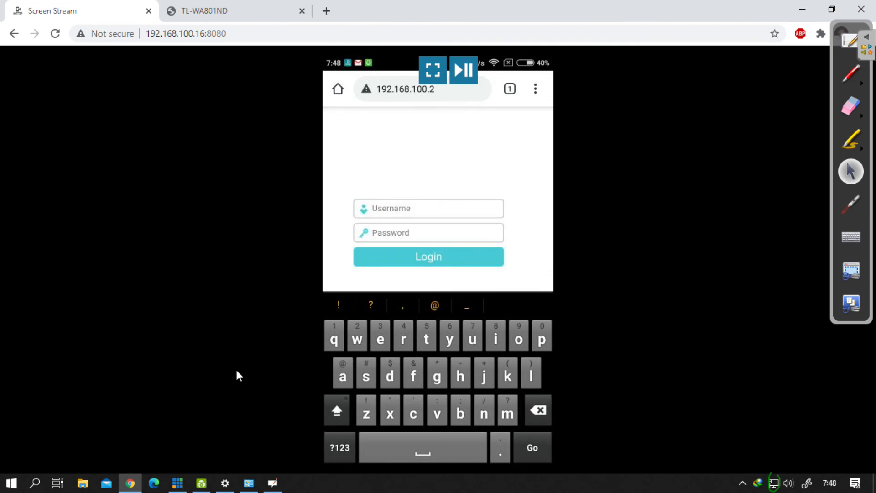
pyautogui.click(188, 480)
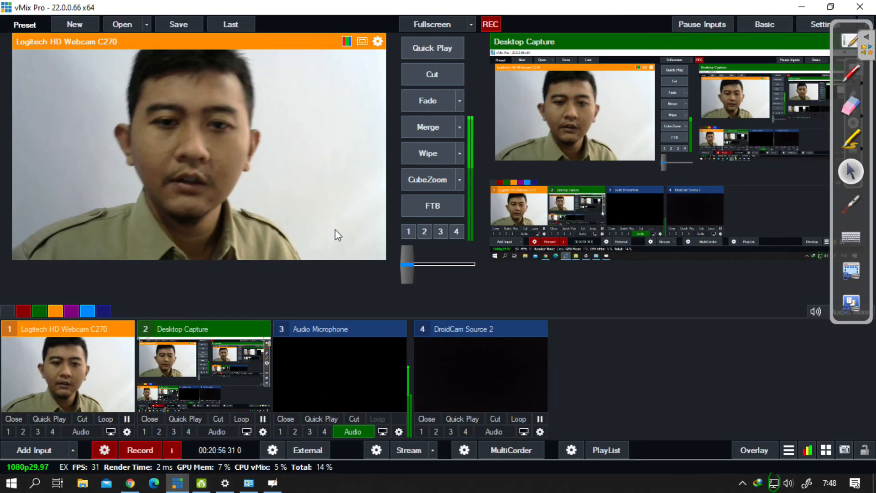